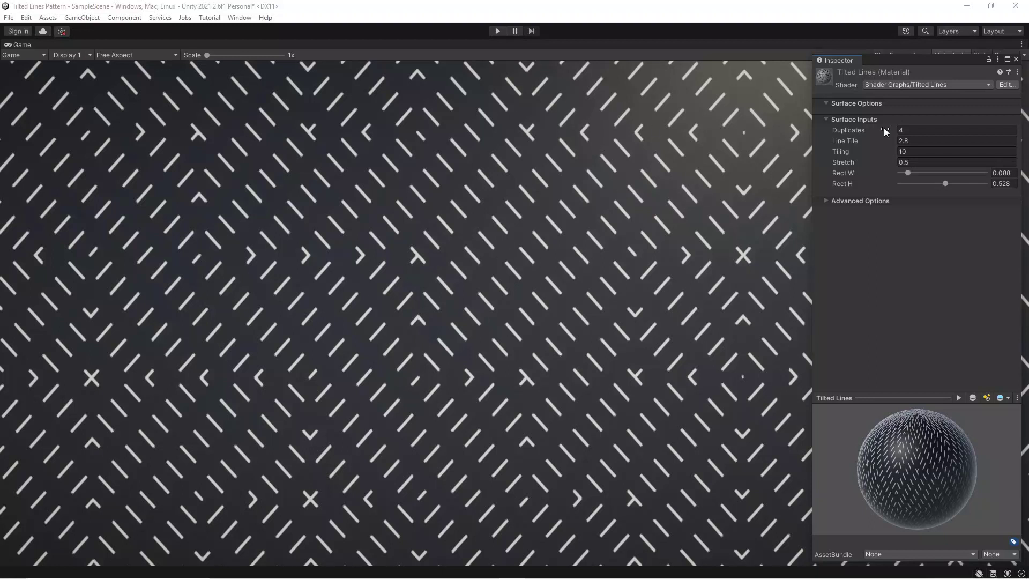
# Set the Tilted Lines material's Duplicates value to 1 in the Inspector
pyautogui.moveTo(878, 138); pyautogui.dragTo(877, 137)
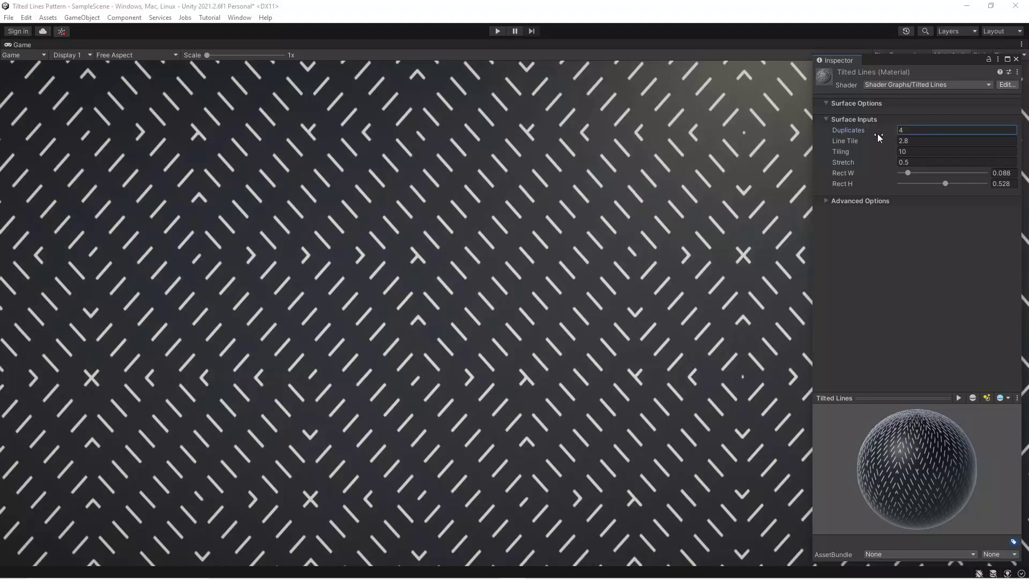
pyautogui.click(931, 128)
pyautogui.write('1')
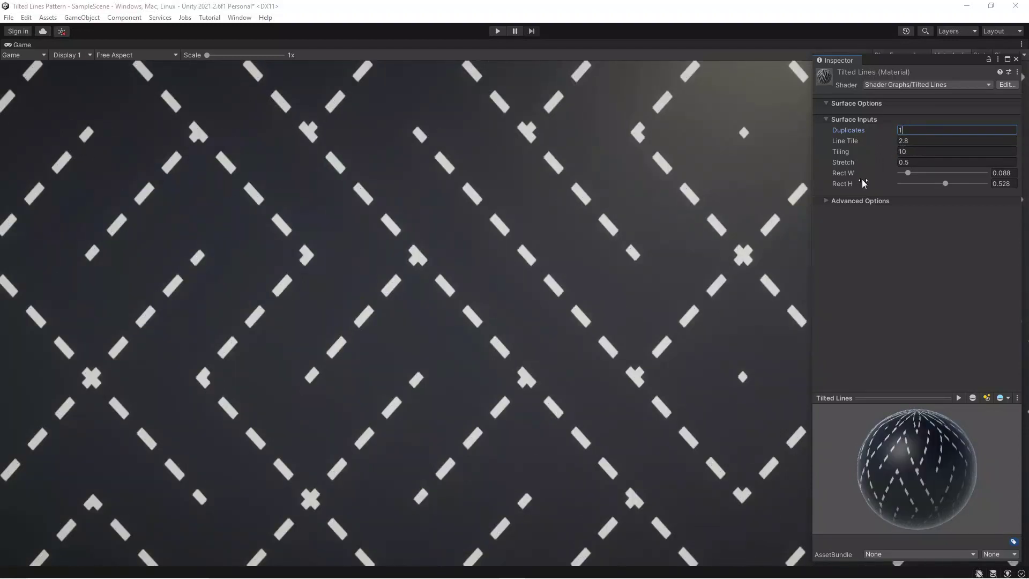
# Set Tiling to 43.04, Rect W to 0.125, Rect H to 0.584 and Line Tile to 1.58
pyautogui.moveTo(853, 157); pyautogui.dragTo(293, 187)
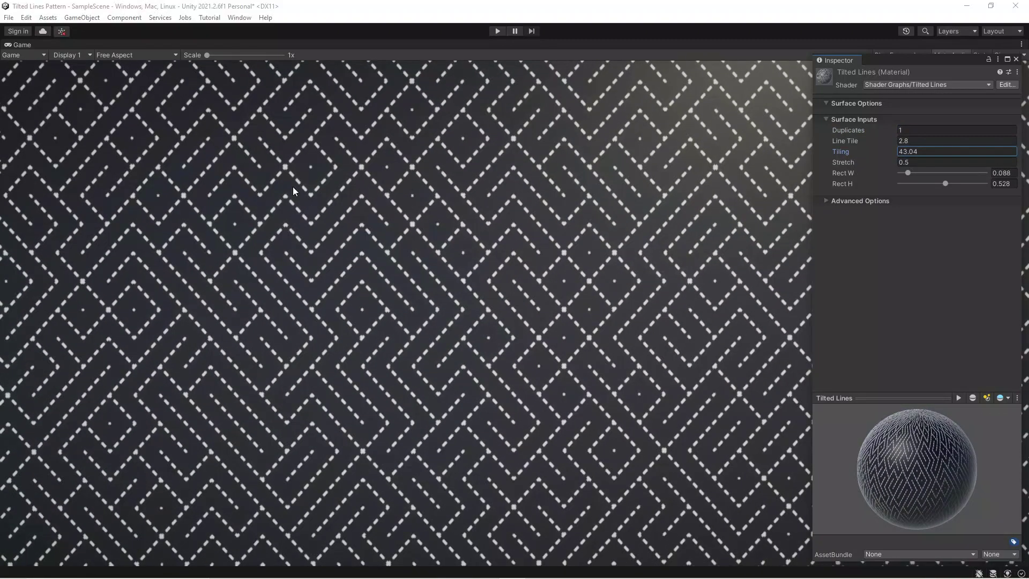
pyautogui.moveTo(909, 173); pyautogui.dragTo(944, 188)
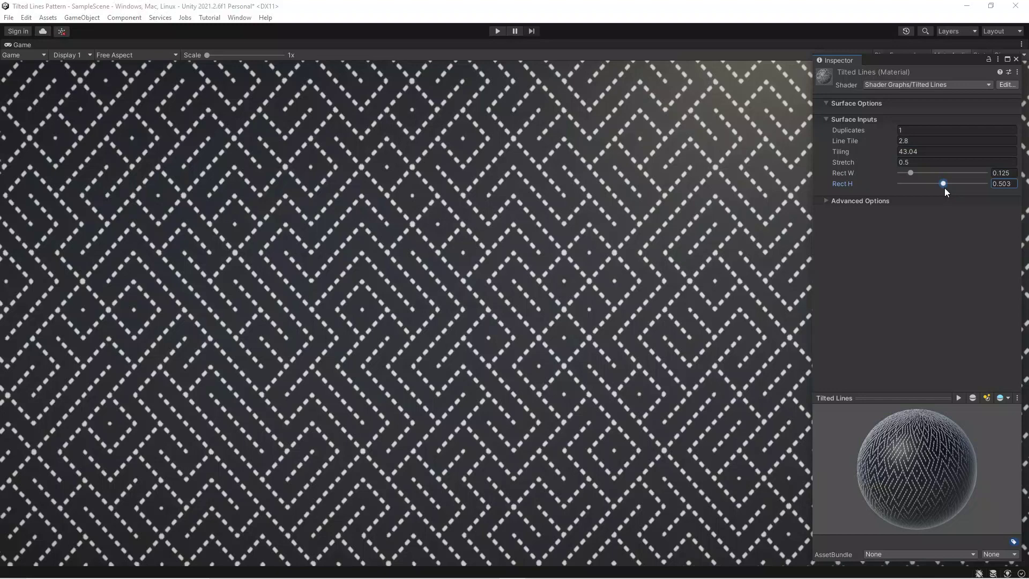
pyautogui.moveTo(859, 141)
pyautogui.mouseDown()
pyautogui.moveTo(843, 144)
pyautogui.moveTo(848, 138)
pyautogui.mouseUp()
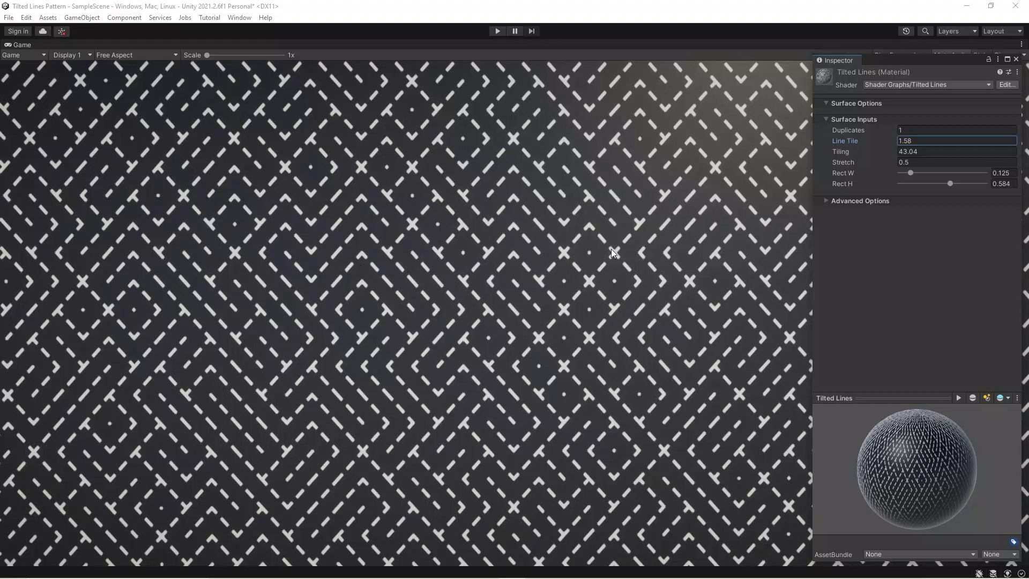
# Change Duplicates to 2, Tiling to 13.8, Rect H to 0.542 and Stretch to 0.6
pyautogui.click(864, 134)
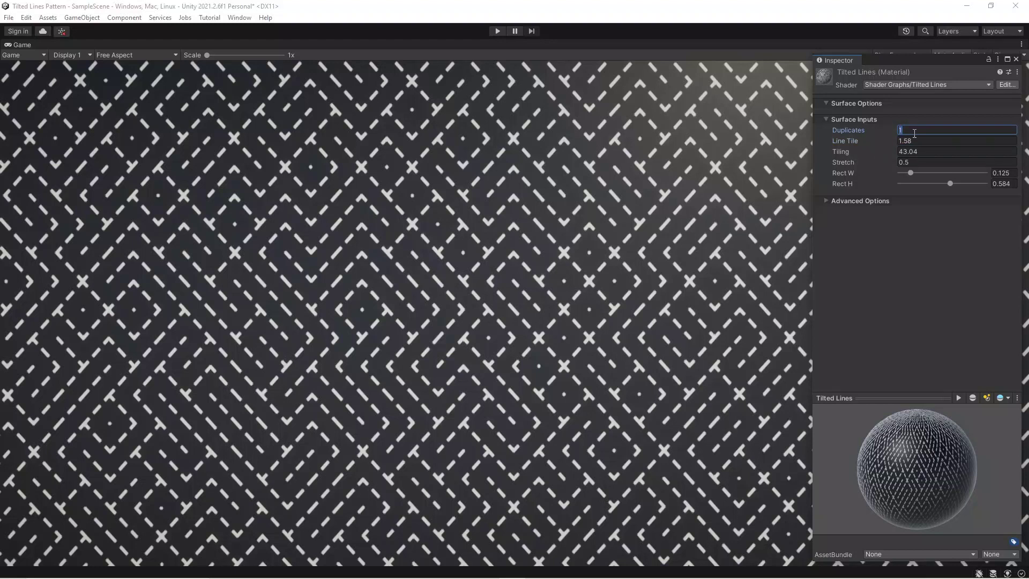
pyautogui.write('2')
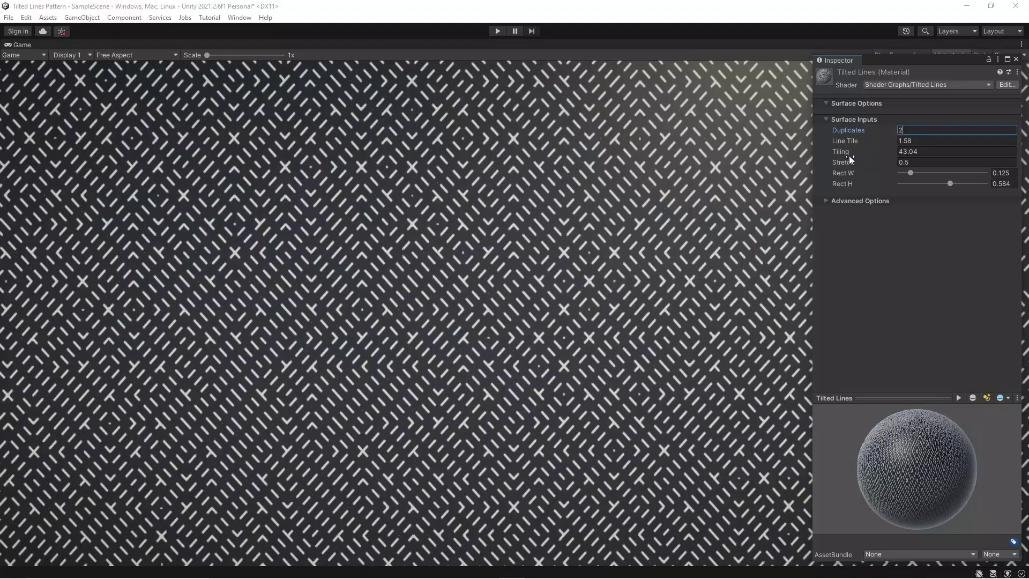
pyautogui.moveTo(850, 159); pyautogui.dragTo(596, 191)
pyautogui.moveTo(951, 184)
pyautogui.mouseDown()
pyautogui.moveTo(985, 183)
pyautogui.moveTo(946, 184)
pyautogui.mouseUp()
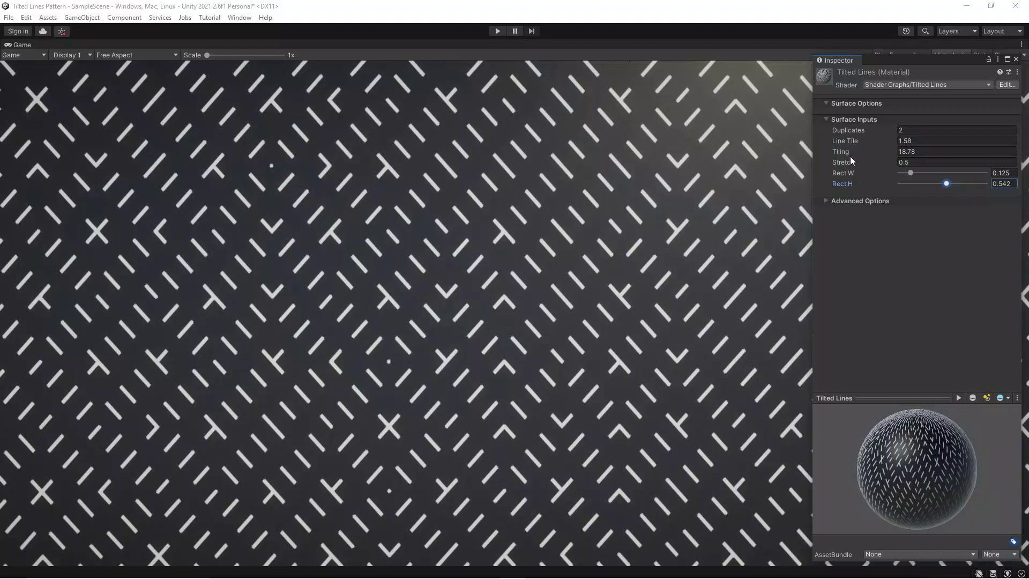
pyautogui.moveTo(847, 152); pyautogui.dragTo(865, 165)
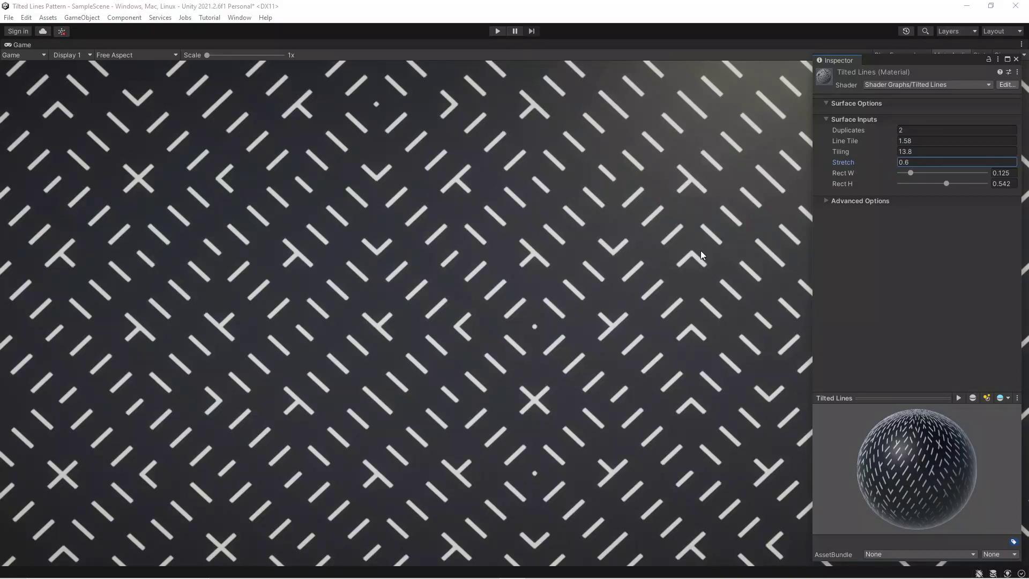
# Set Stretch to 0.3, Line Tile to 0.1 and Tiling to 44.43 for a dense diamond maze
pyautogui.click(924, 163)
pyautogui.write('.5')
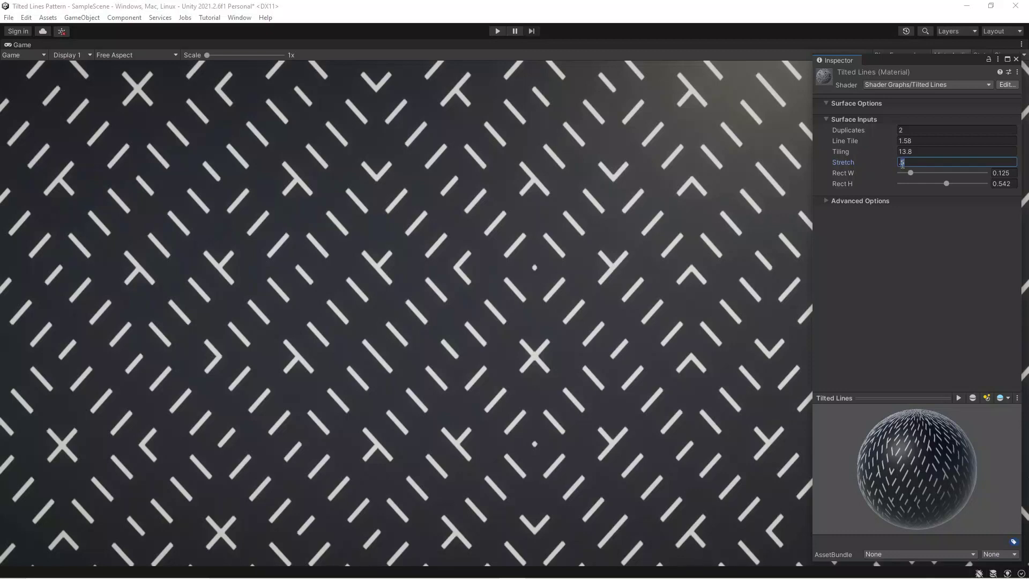
pyautogui.write('2')
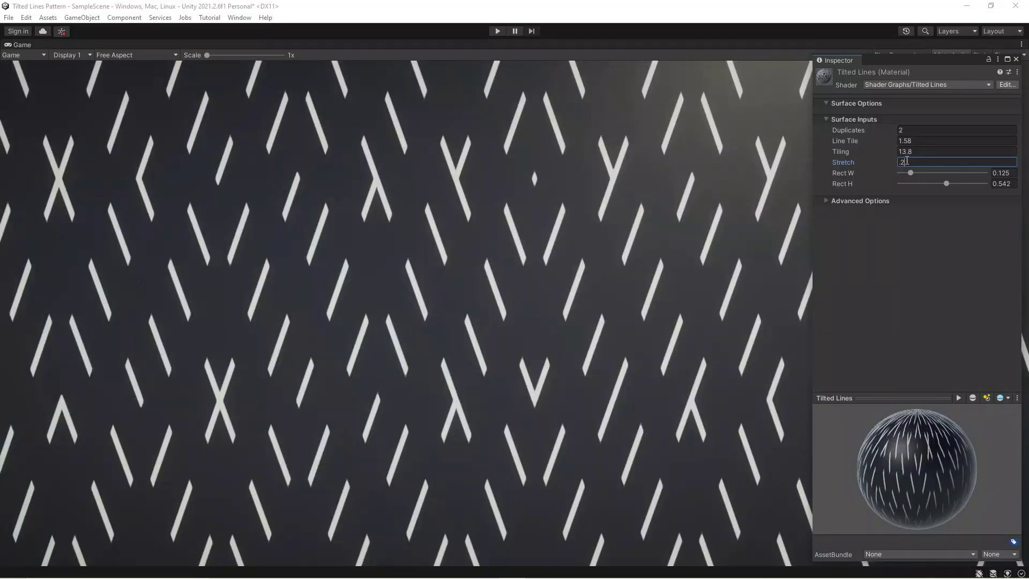
pyautogui.write('5')
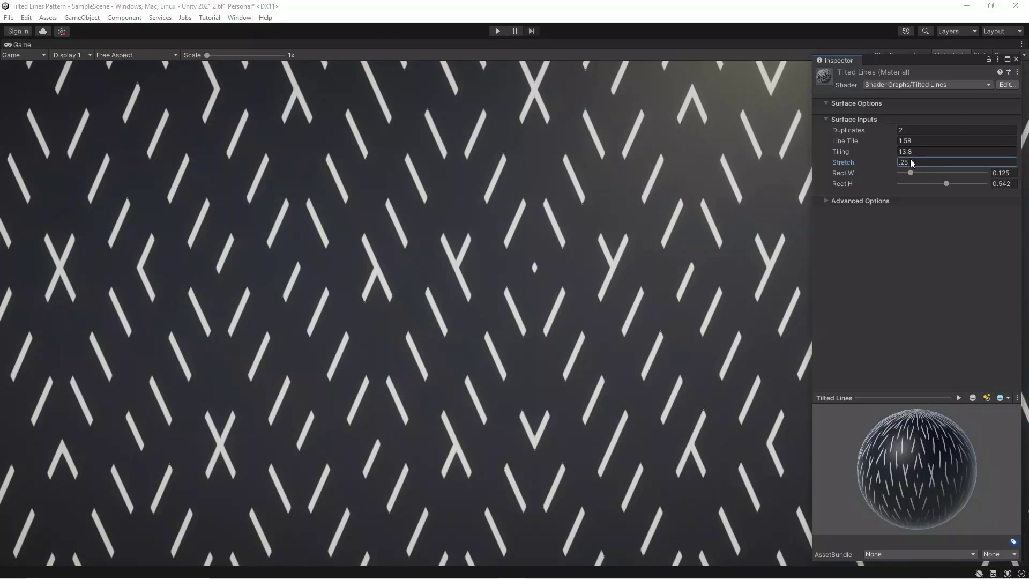
pyautogui.write('3')
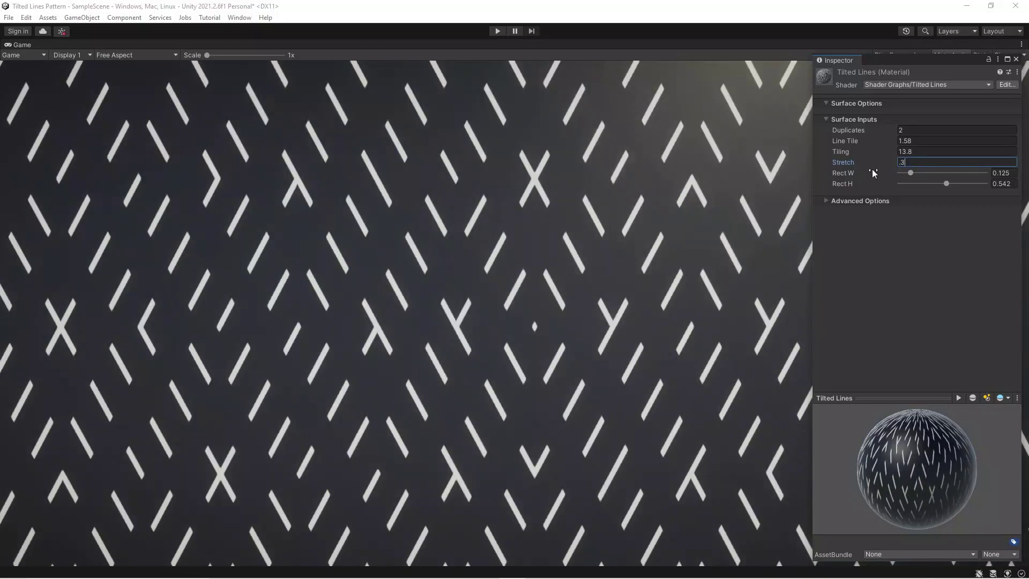
pyautogui.moveTo(886, 154); pyautogui.dragTo(29, 284)
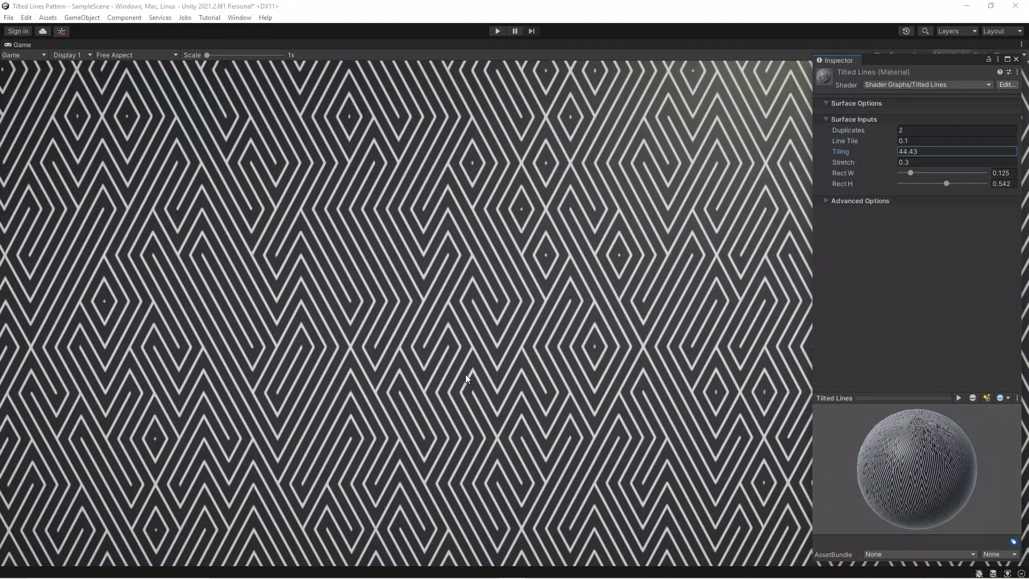
# Show the Tilted Lines shader graph maximized, framed on its Tiling and Stretch nodes
pyautogui.hotkey('shift', 'space')
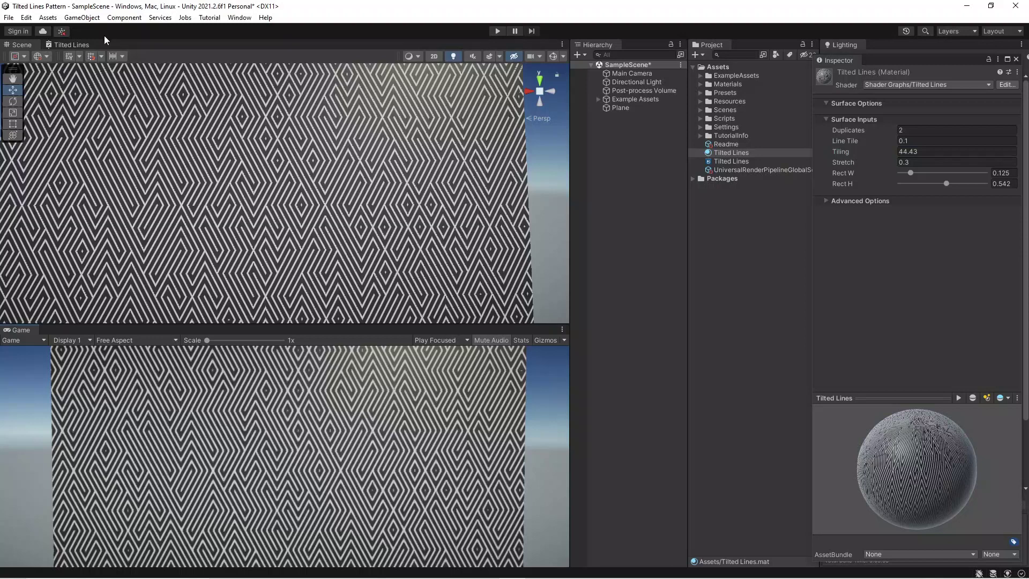
pyautogui.click(72, 46)
pyautogui.hotkey('shift', 'space')
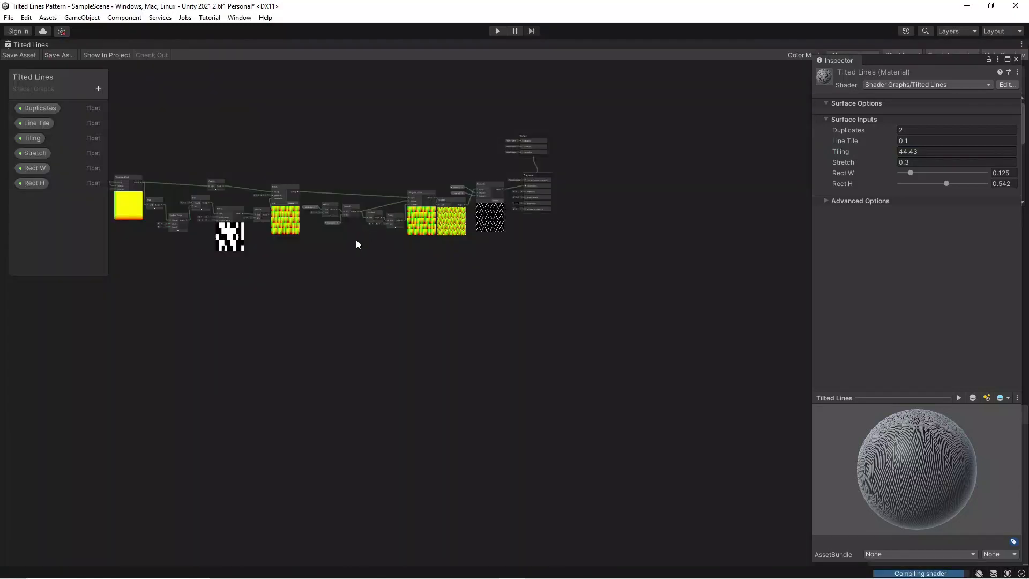
pyautogui.scroll(10, 357, 243)
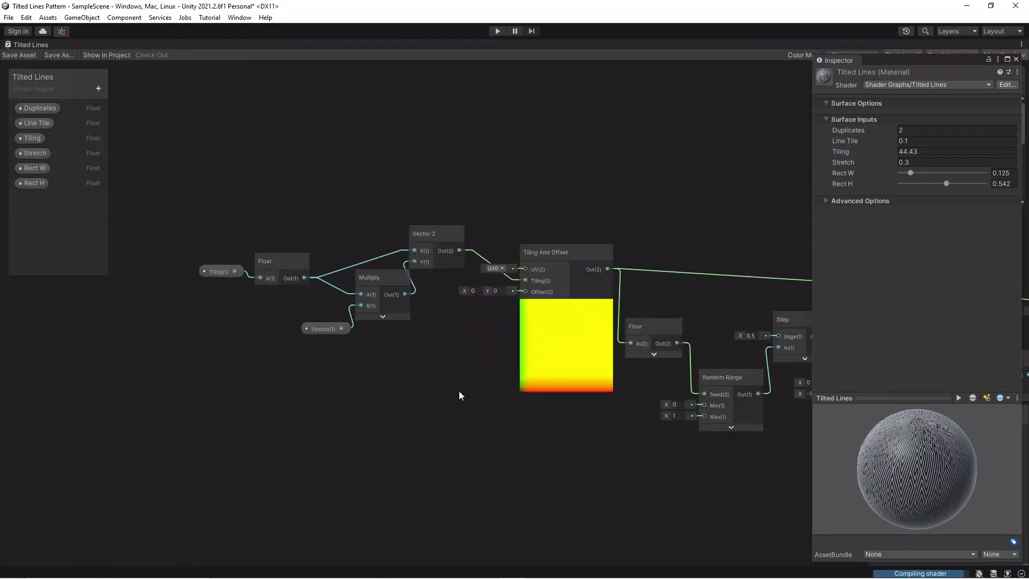
pyautogui.scroll(3, 459, 392)
pyautogui.scroll(-2, 539, 426)
pyautogui.moveTo(539, 426); pyautogui.dragTo(368, 311, button='middle')
pyautogui.scroll(-1, 388, 319)
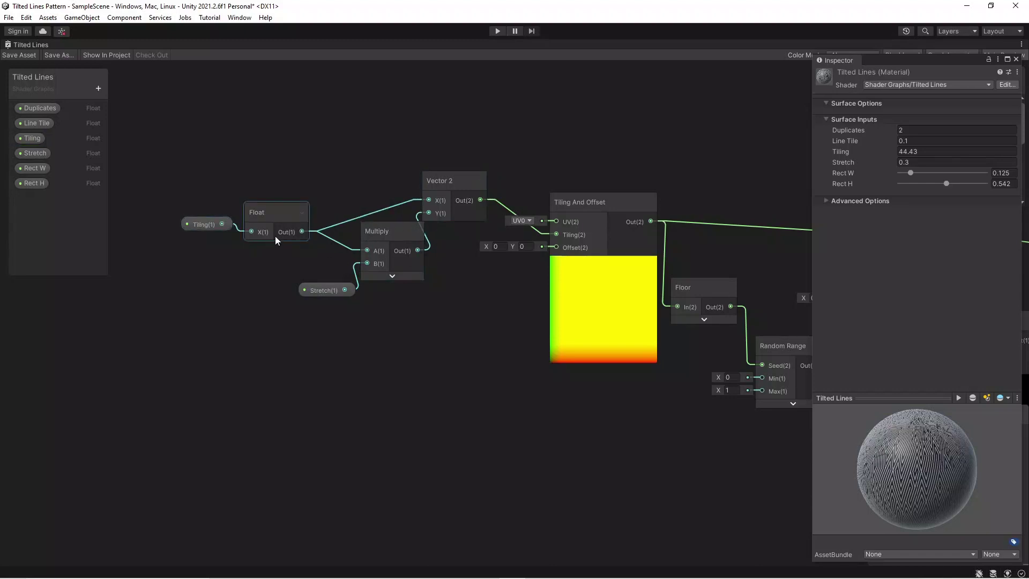
# Raise the Float node slightly and bring the Floor, Random Range, Step, Remap and Rotate nodes into view
pyautogui.moveTo(268, 216)
pyautogui.mouseDown()
pyautogui.moveTo(275, 197)
pyautogui.moveTo(268, 205)
pyautogui.mouseUp()
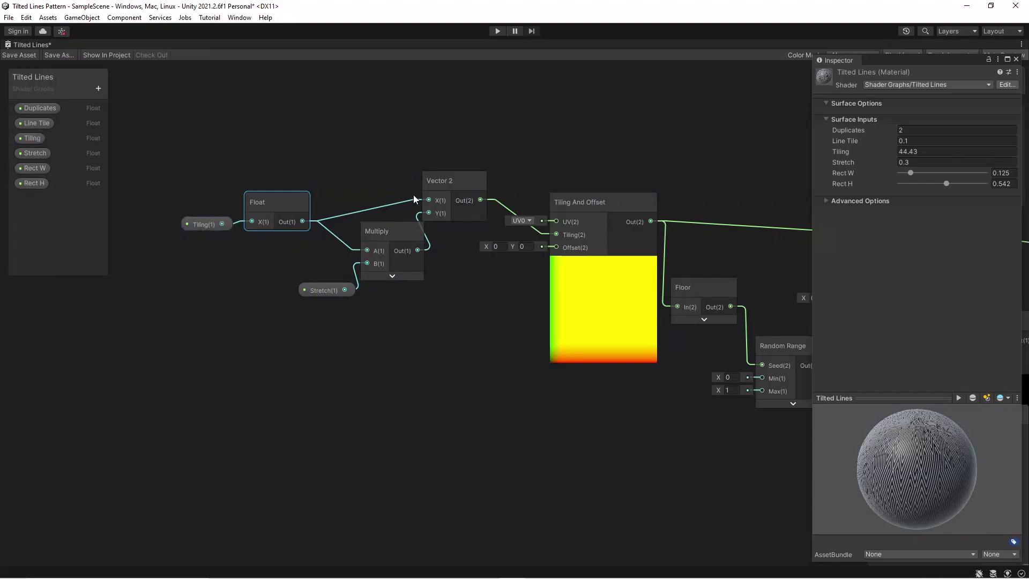
pyautogui.moveTo(401, 297); pyautogui.dragTo(233, 278, button='middle')
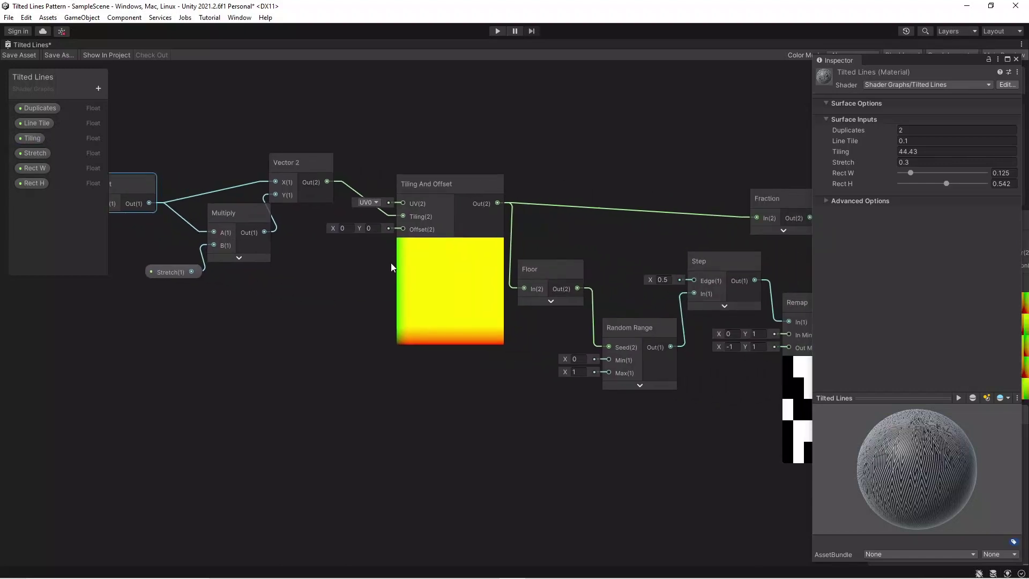
pyautogui.moveTo(468, 206); pyautogui.dragTo(249, 117, button='middle')
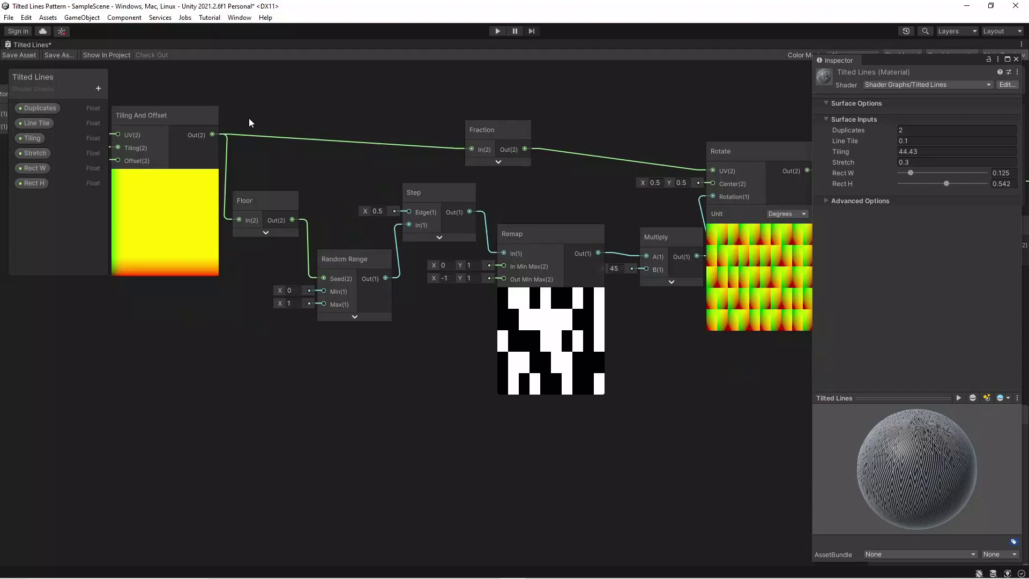
pyautogui.scroll(-1, 321, 168)
pyautogui.moveTo(321, 169); pyautogui.dragTo(353, 284, button='middle')
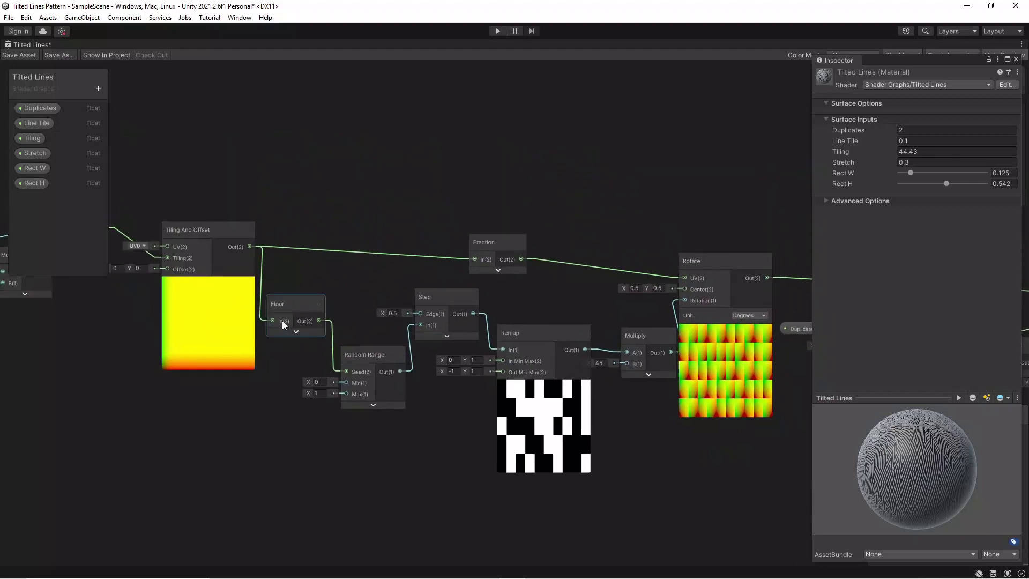
pyautogui.moveTo(396, 241)
pyautogui.mouseDown(button='middle')
pyautogui.moveTo(398, 252)
pyautogui.moveTo(398, 226)
pyautogui.mouseUp(button='middle')
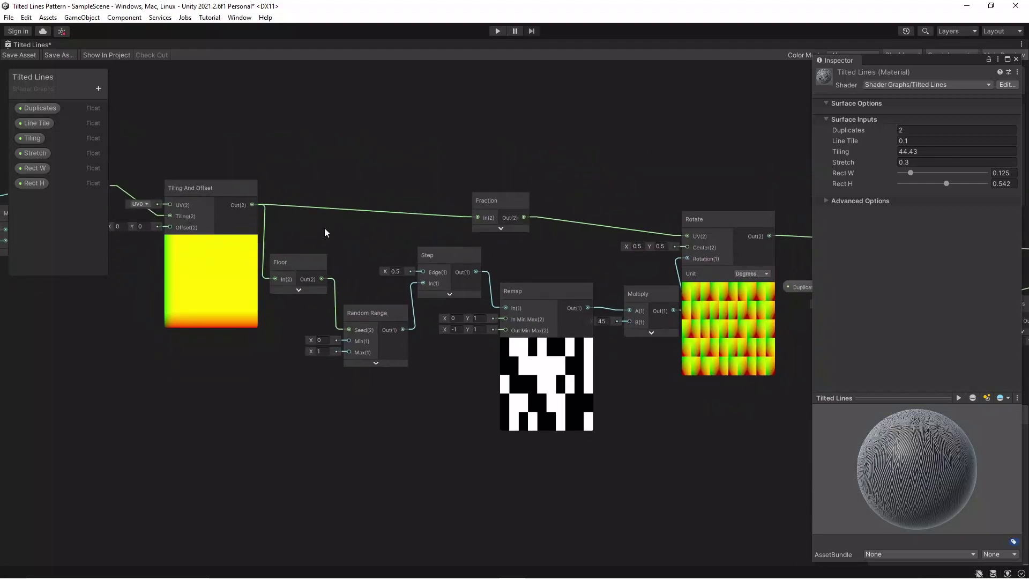
pyautogui.moveTo(262, 204); pyautogui.dragTo(337, 214, button='middle')
pyautogui.moveTo(488, 207); pyautogui.dragTo(365, 187, button='middle')
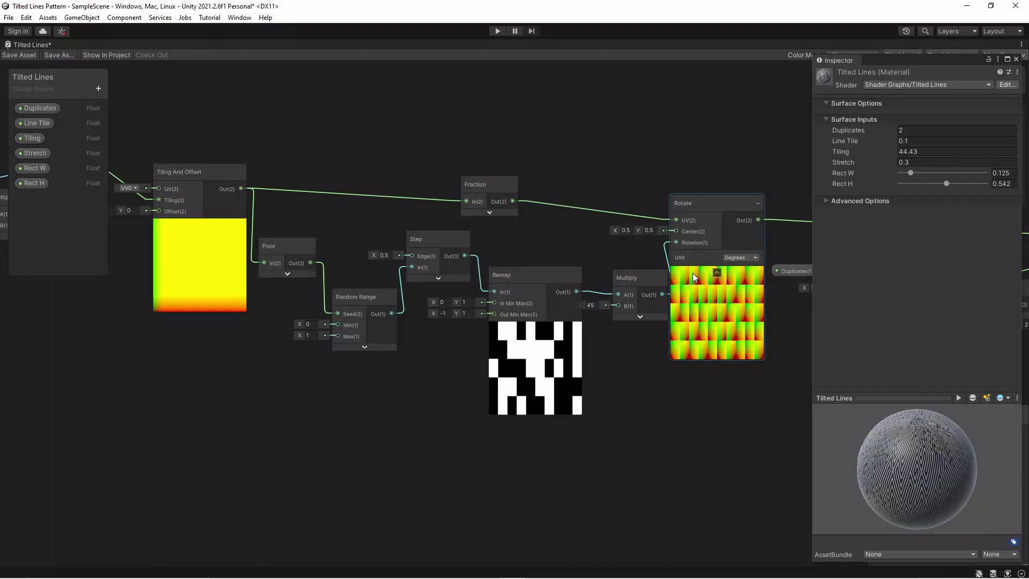
pyautogui.moveTo(472, 204); pyautogui.dragTo(446, 189, button='middle')
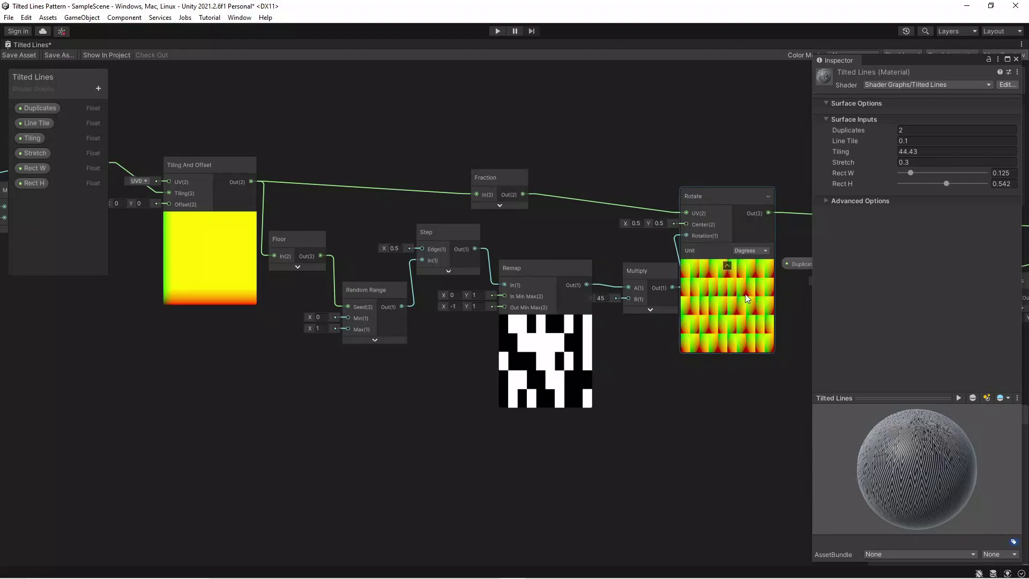
# Preview the Floor, Random Range and Step outputs in turn, leaving Step's preview collapsed
pyautogui.click(297, 267)
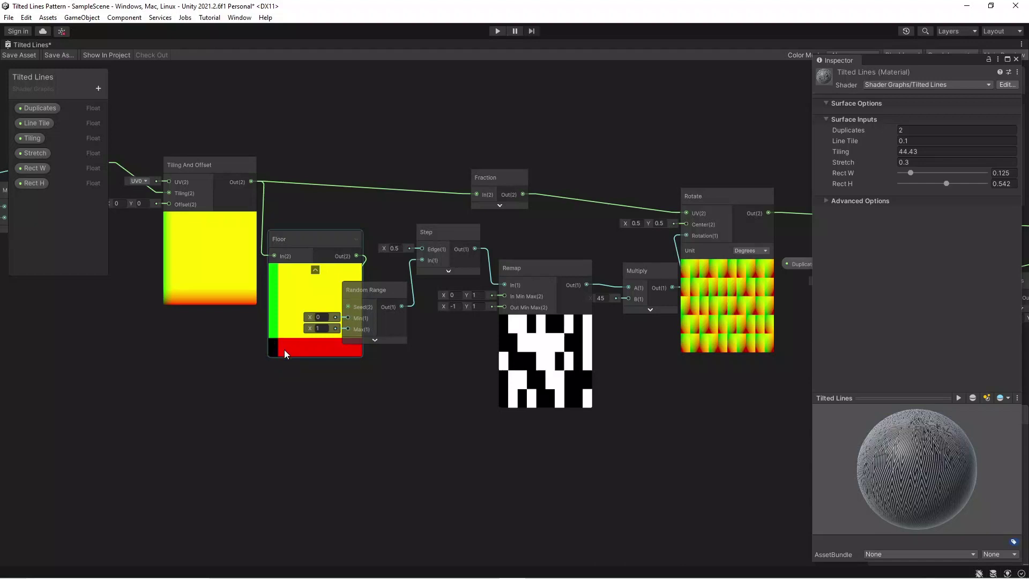
pyautogui.click(315, 271)
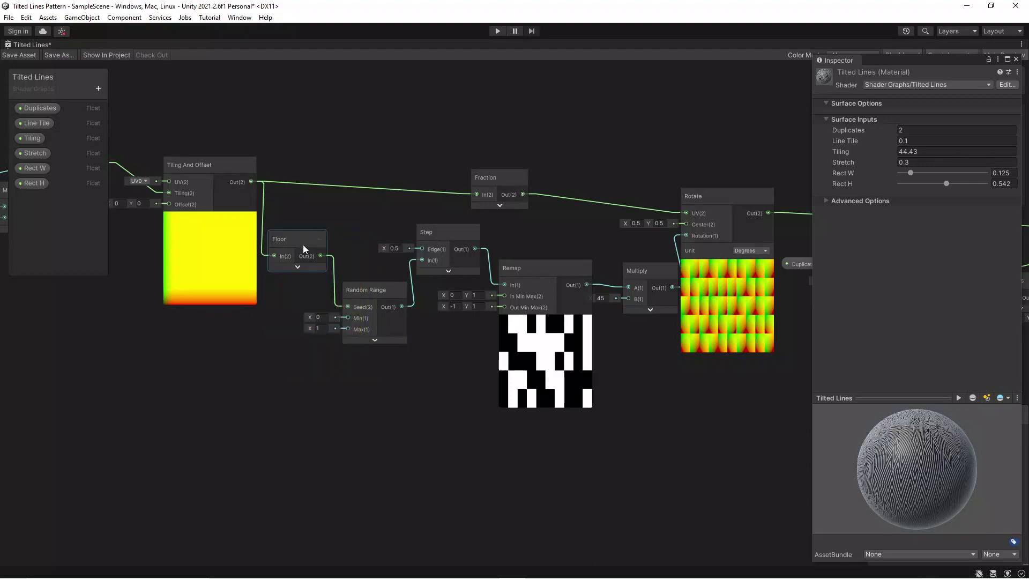
pyautogui.click(374, 340)
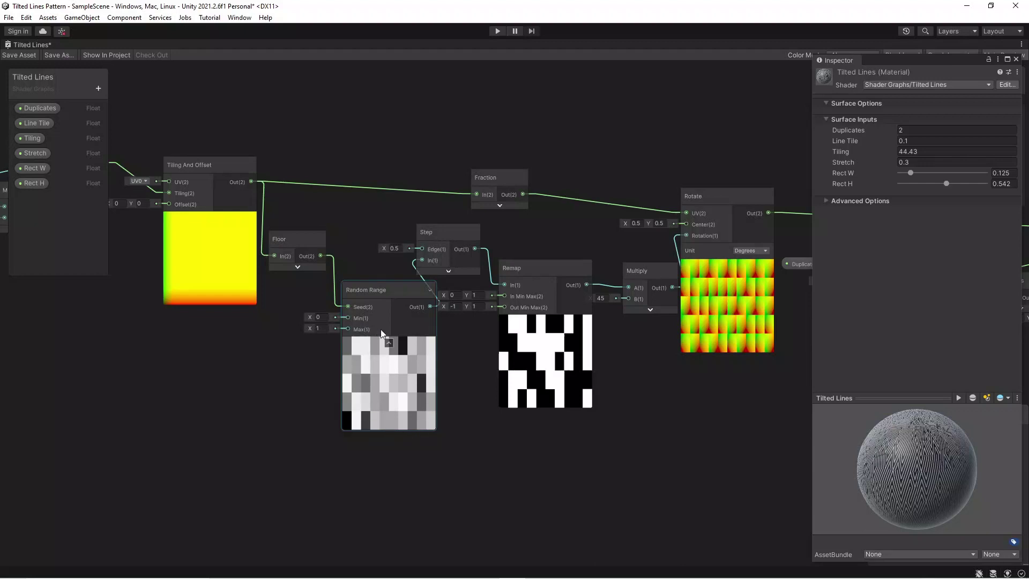
pyautogui.click(389, 342)
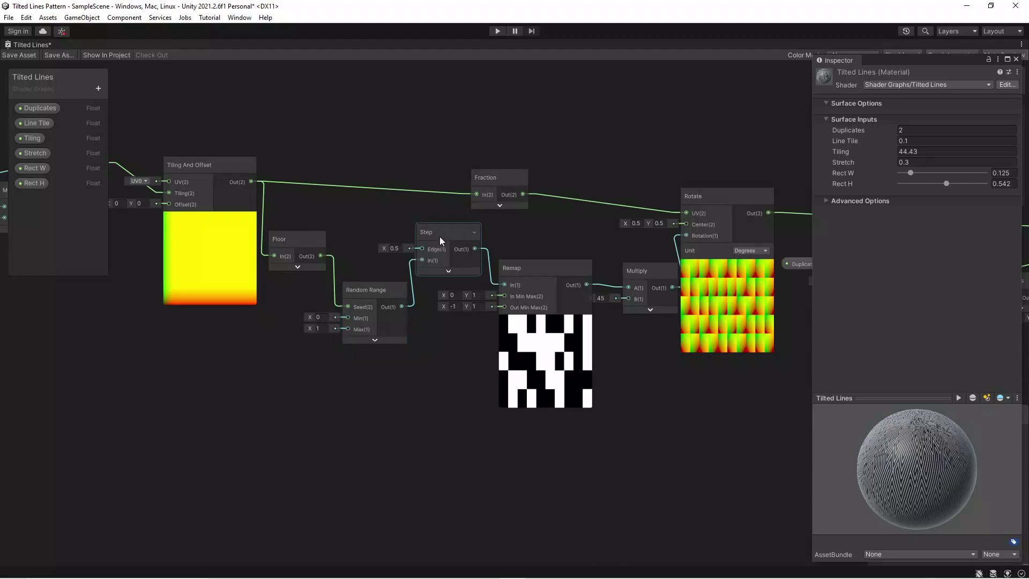
pyautogui.click(446, 270)
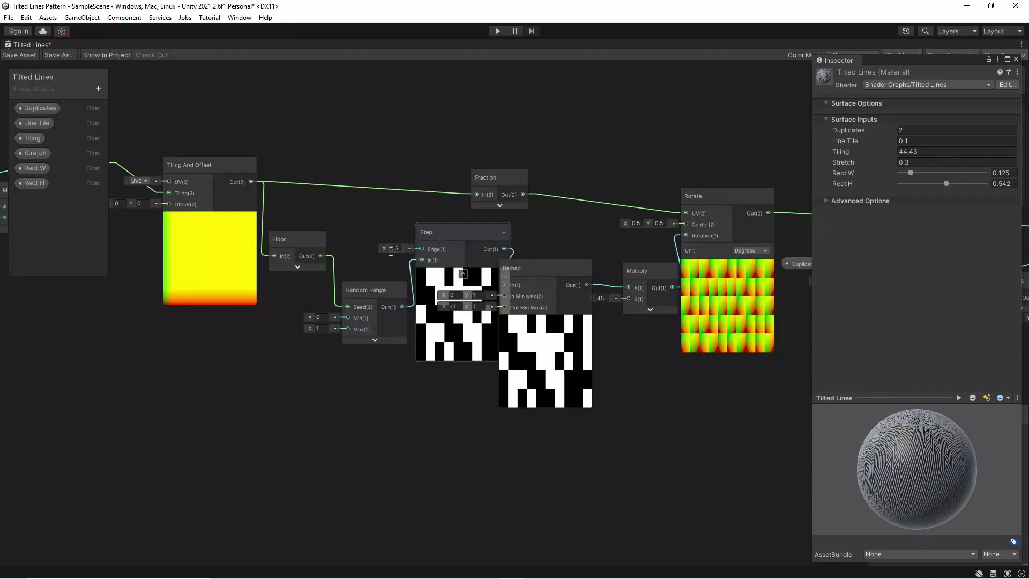
pyautogui.click(462, 273)
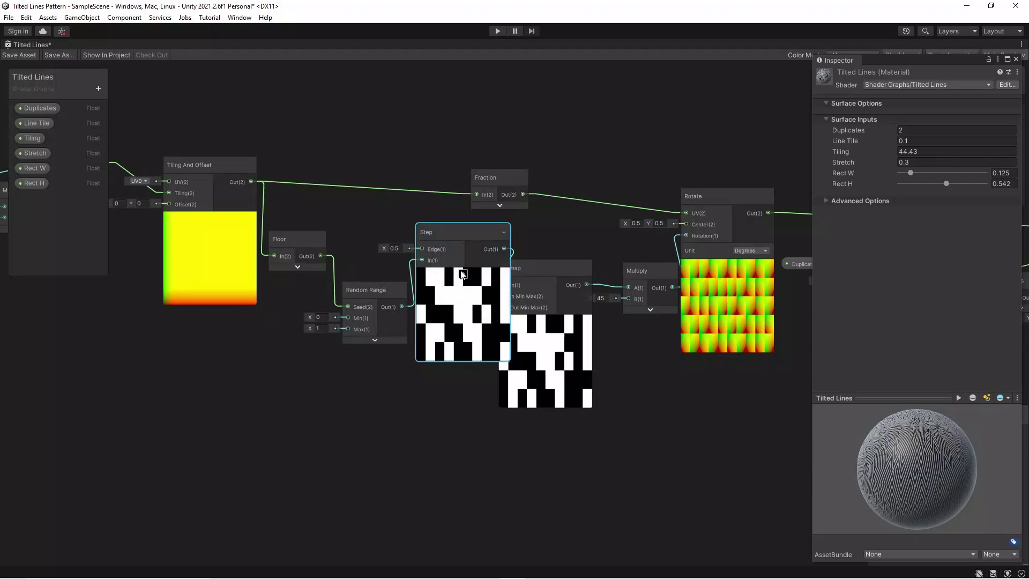
pyautogui.click(462, 273)
# Nudge the Multiply node feeding Rotate's angle slightly down and left
pyautogui.moveTo(510, 250); pyautogui.dragTo(397, 213, button='middle')
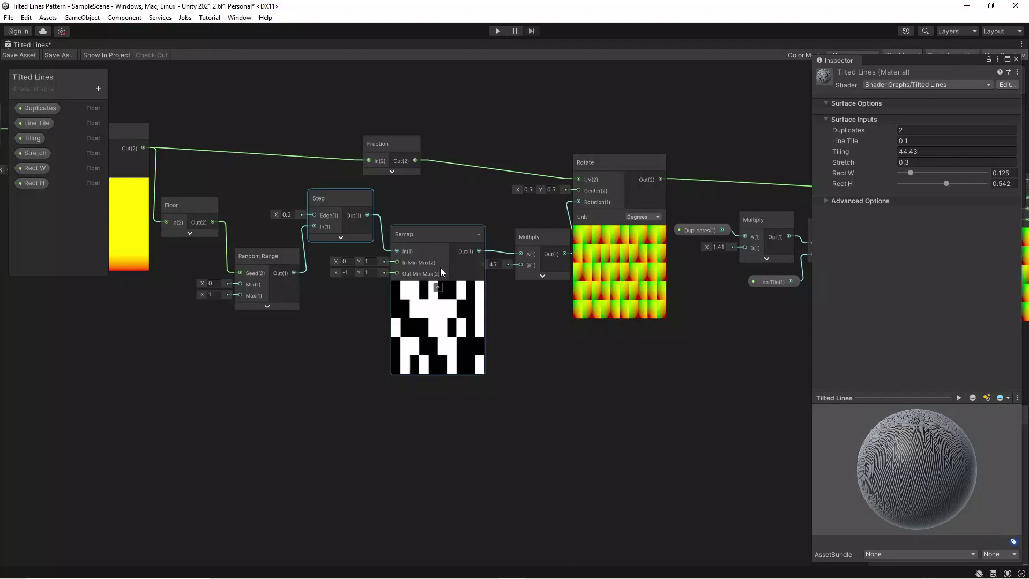
pyautogui.moveTo(530, 237); pyautogui.dragTo(524, 241)
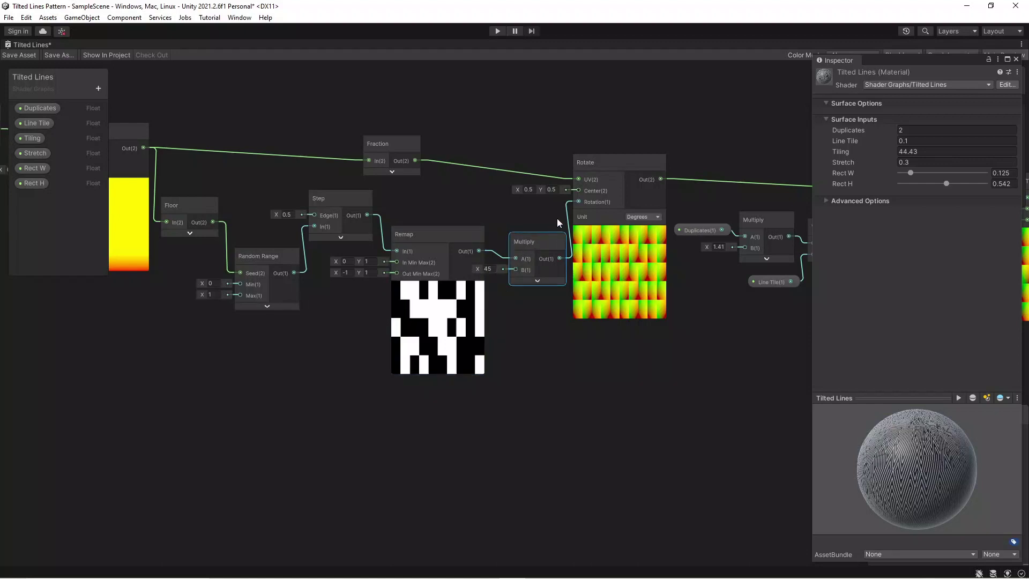
pyautogui.rightClick(594, 202)
pyautogui.click(616, 126)
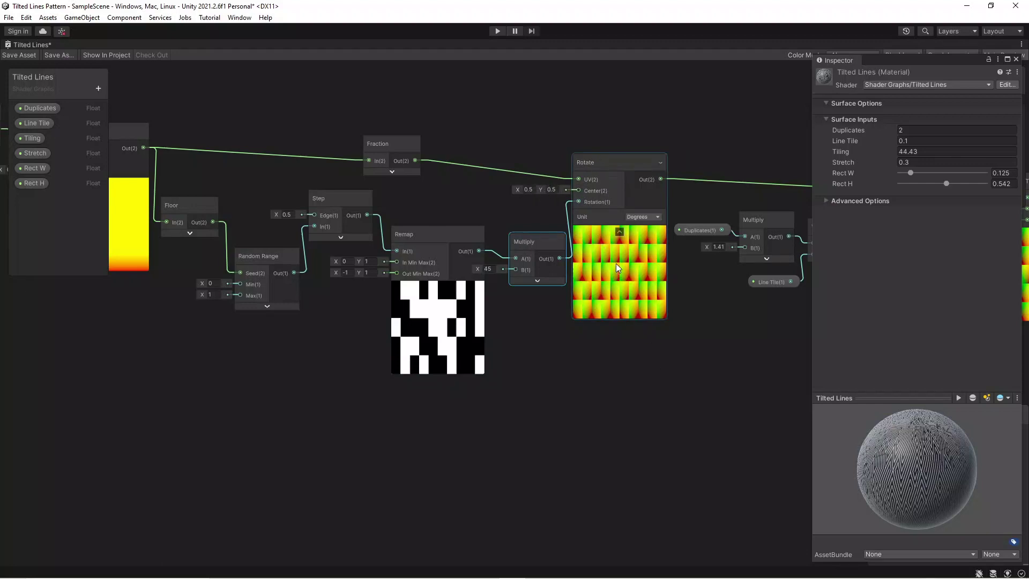
# Frame the Duplicates, Multiply and Vector 2 nodes and check the Multiply's 1.41 multiplier
pyautogui.moveTo(666, 127); pyautogui.dragTo(453, 174, button='middle')
pyautogui.moveTo(545, 224); pyautogui.dragTo(446, 175, button='middle')
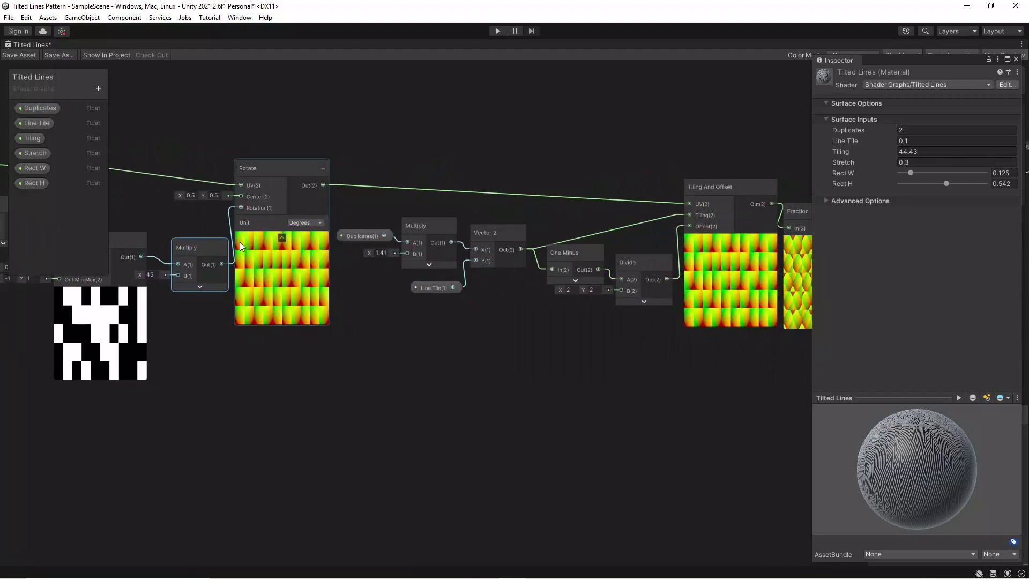
pyautogui.scroll(1, 413, 219)
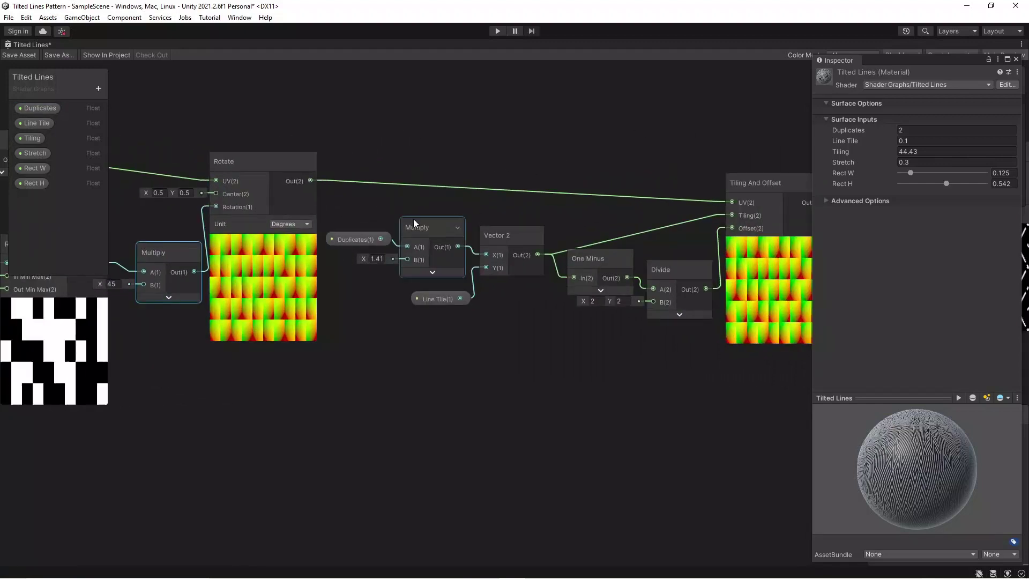
pyautogui.moveTo(464, 207); pyautogui.dragTo(349, 208, button='middle')
pyautogui.scroll(1, 370, 194)
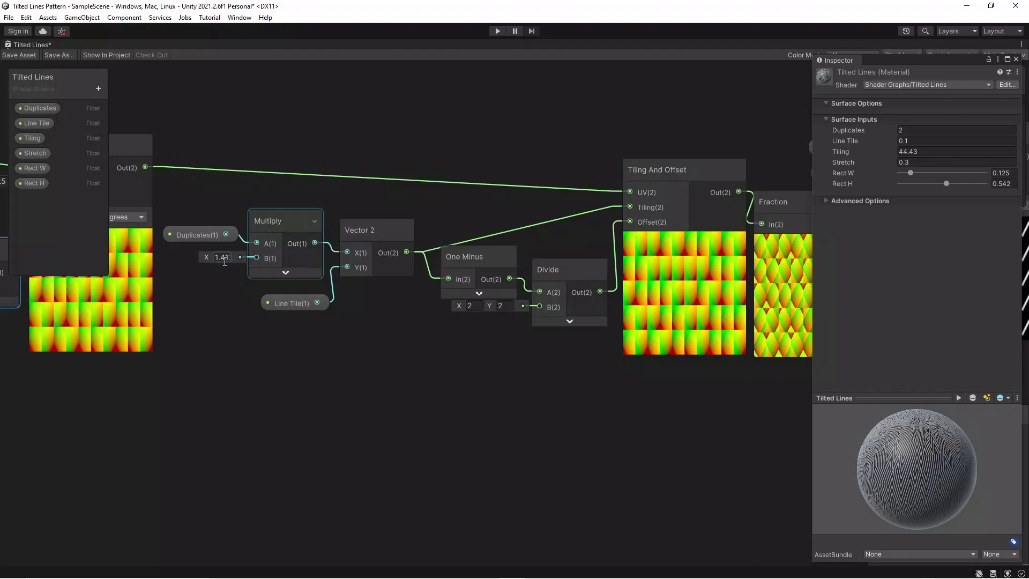
pyautogui.click(209, 241)
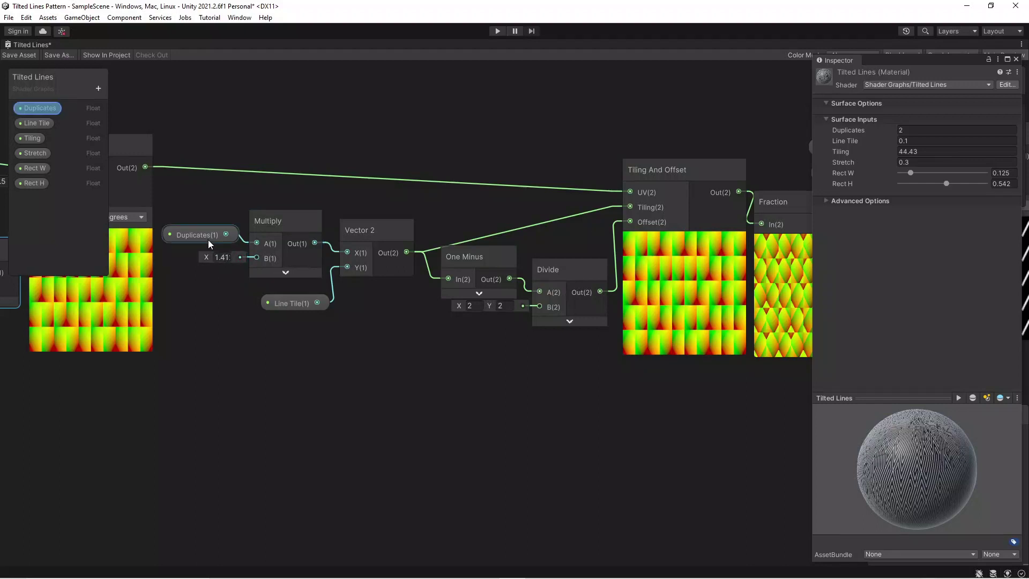
pyautogui.click(264, 252)
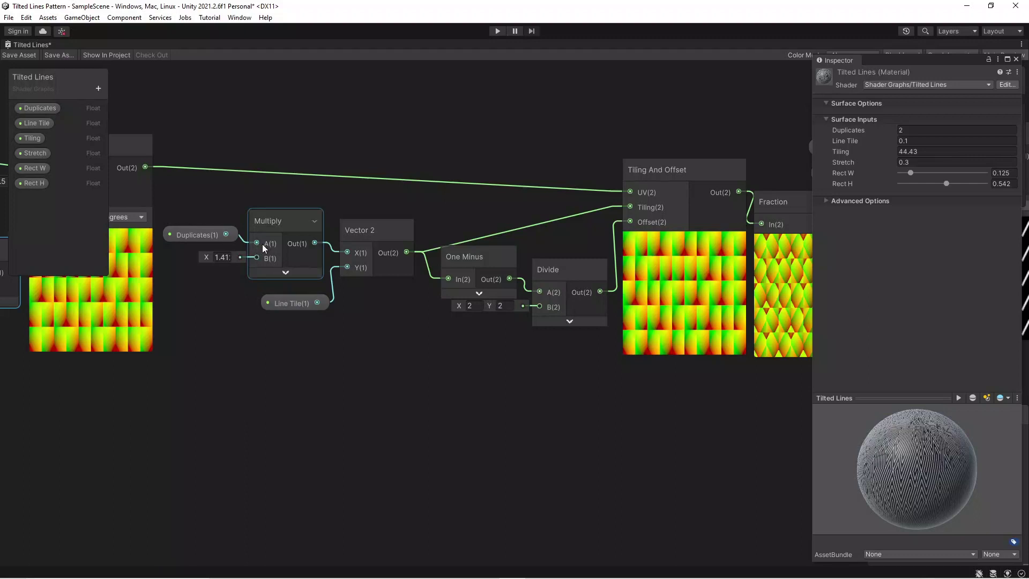
pyautogui.click(218, 257)
pyautogui.click(227, 256)
# Align the Multiply and Line Tile nodes by nudging them up and left
pyautogui.click(205, 239)
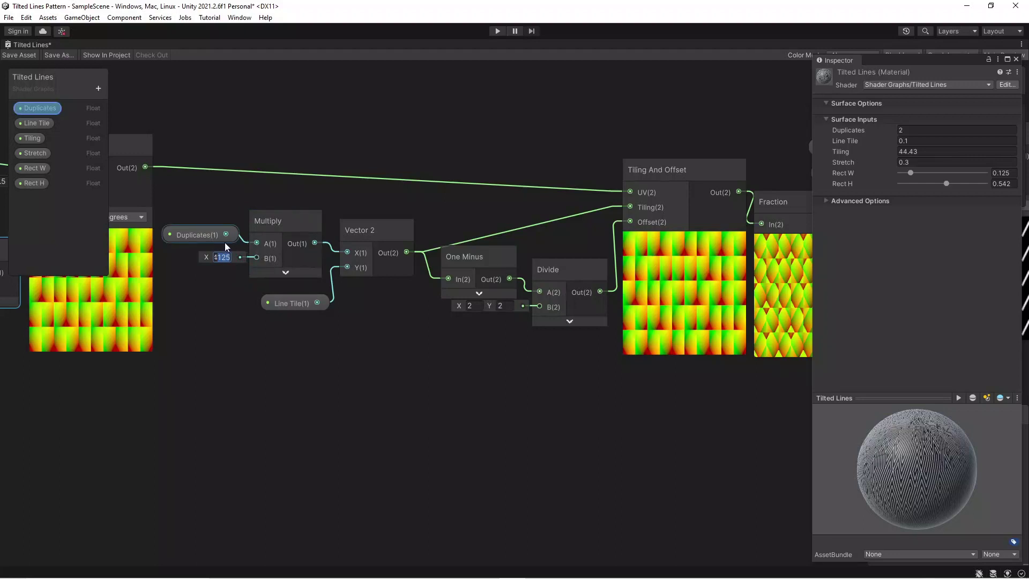
pyautogui.moveTo(283, 226); pyautogui.dragTo(279, 219)
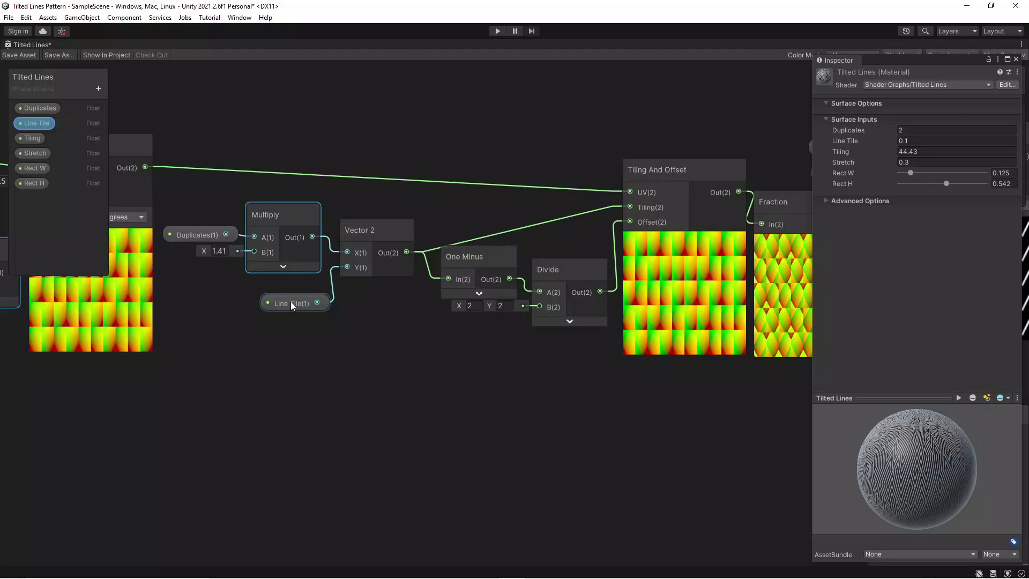
pyautogui.moveTo(291, 304); pyautogui.dragTo(284, 305)
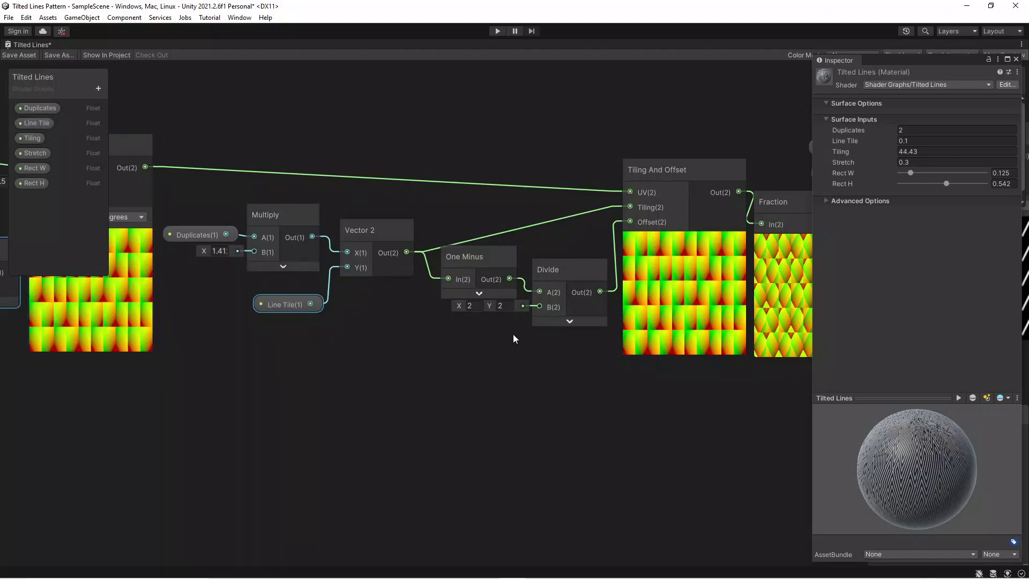
pyautogui.moveTo(513, 333); pyautogui.dragTo(372, 323, button='middle')
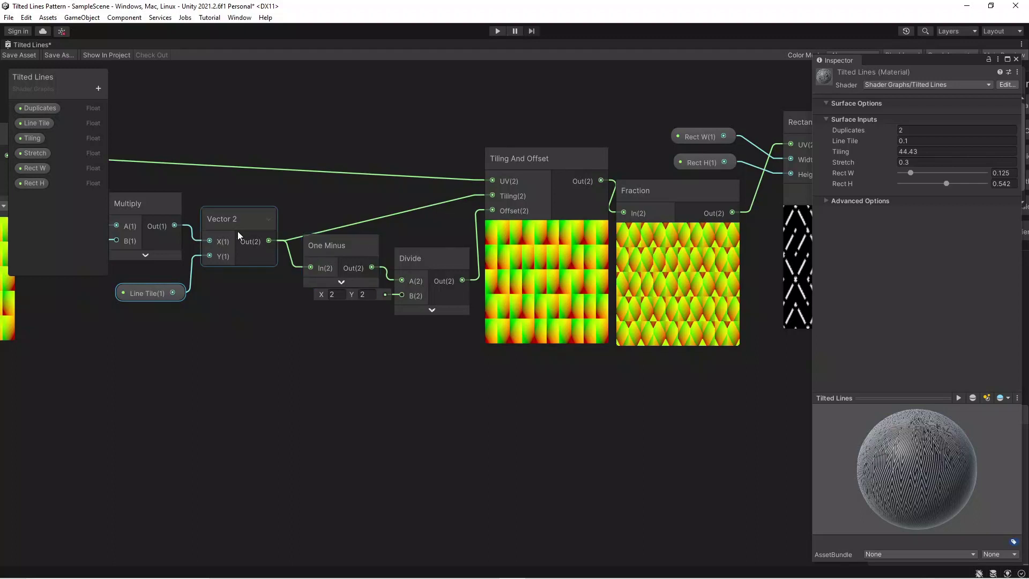
# Nudge One Minus into line, then select it with Divide and Vector 2 to review the group
pyautogui.click(339, 253)
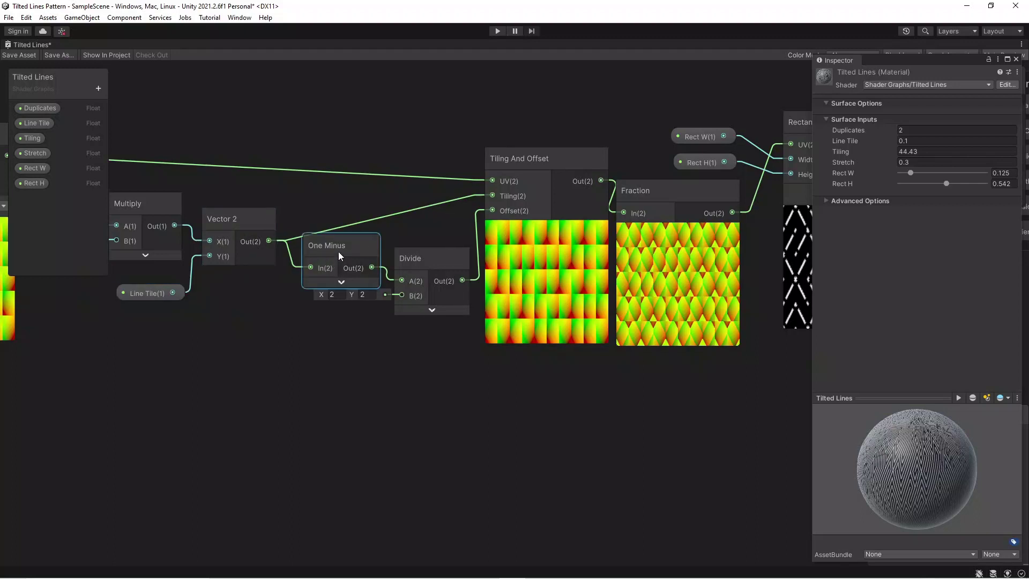
pyautogui.moveTo(339, 252); pyautogui.dragTo(336, 250)
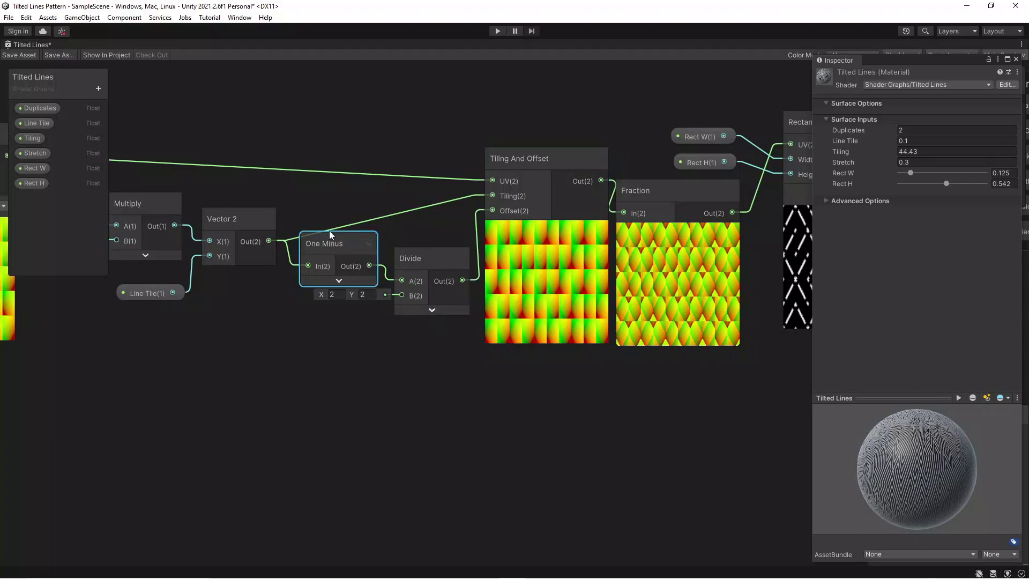
pyautogui.keyDown('shift'); pyautogui.click(407, 263); pyautogui.keyUp('shift')
pyautogui.keyDown('shift'); pyautogui.click(266, 227); pyautogui.keyUp('shift')
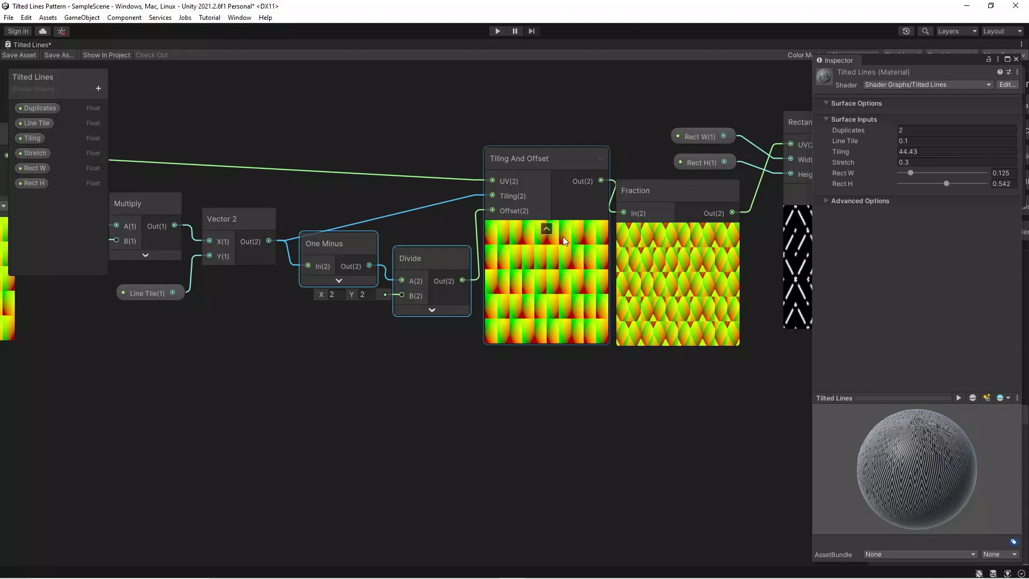
pyautogui.moveTo(563, 236); pyautogui.dragTo(467, 219, button='middle')
pyautogui.click(523, 184)
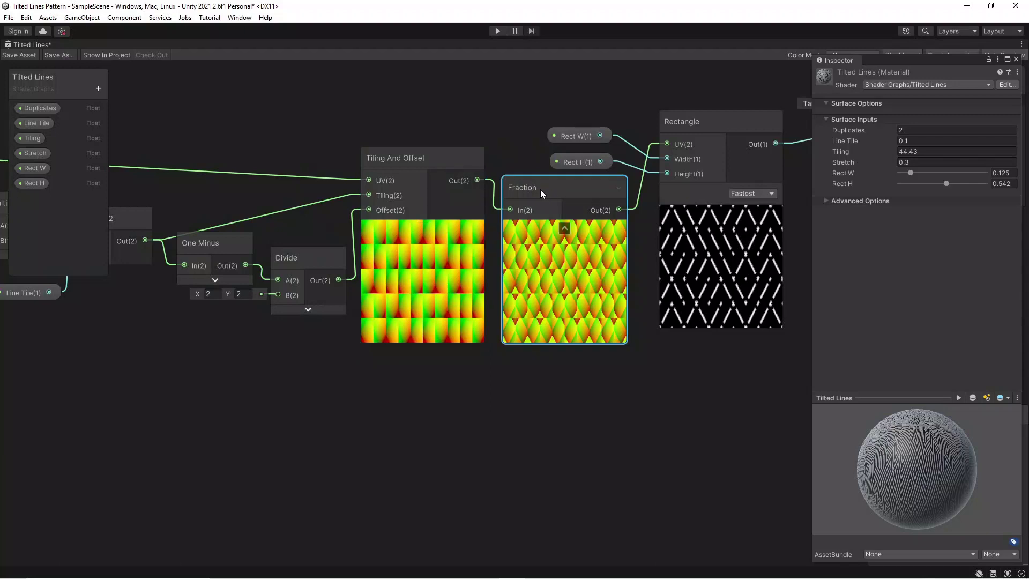
pyautogui.moveTo(400, 208); pyautogui.dragTo(526, 217, button='middle')
pyautogui.click(517, 260)
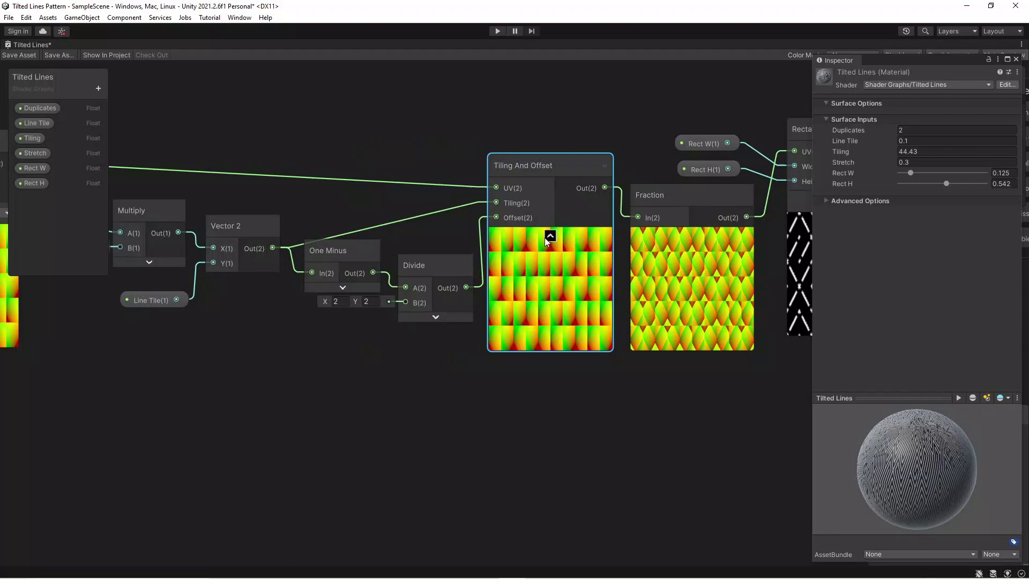
pyautogui.moveTo(651, 286); pyautogui.dragTo(412, 291, button='middle')
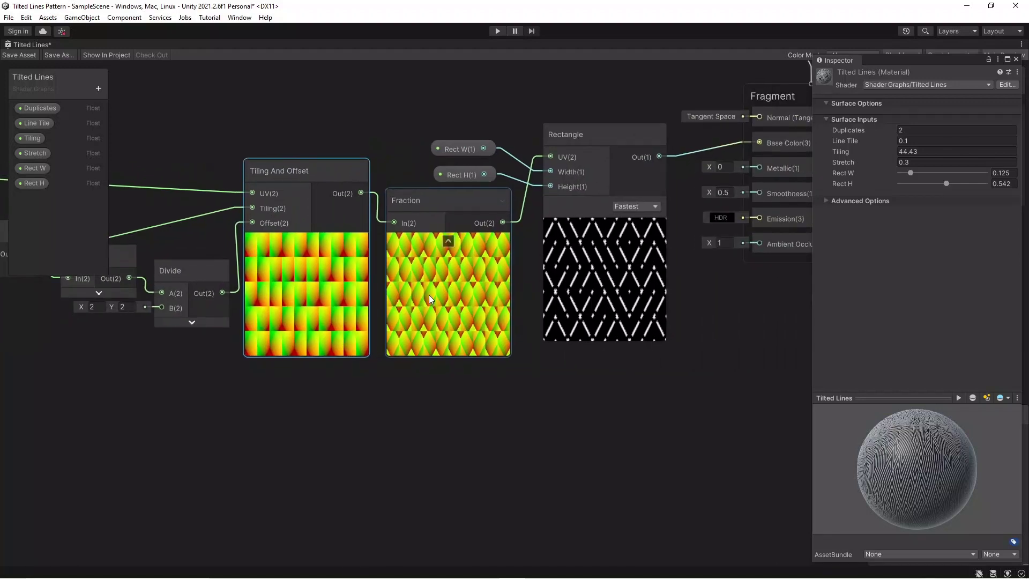
pyautogui.click(571, 134)
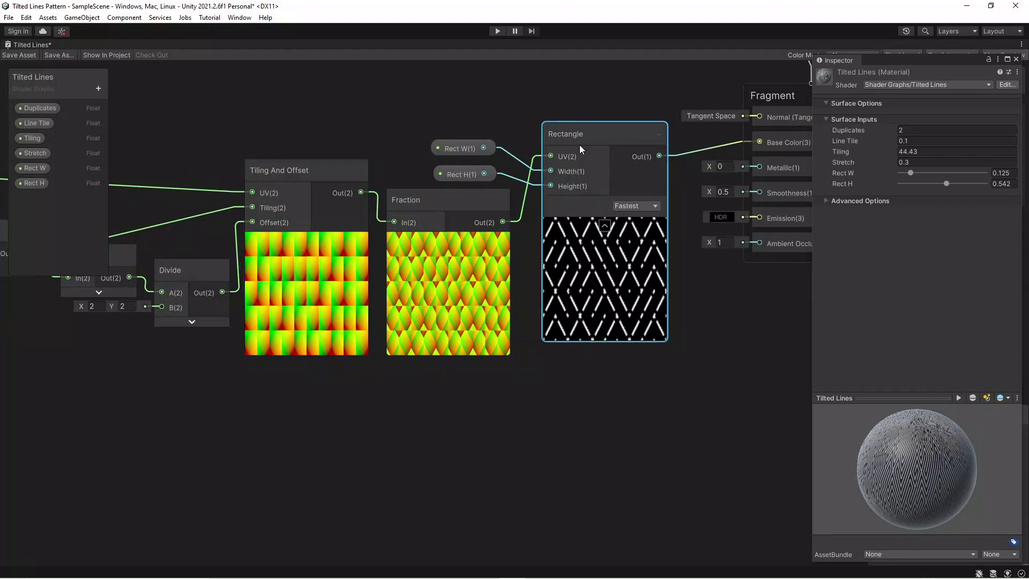
pyautogui.moveTo(506, 89); pyautogui.dragTo(365, 113, button='middle')
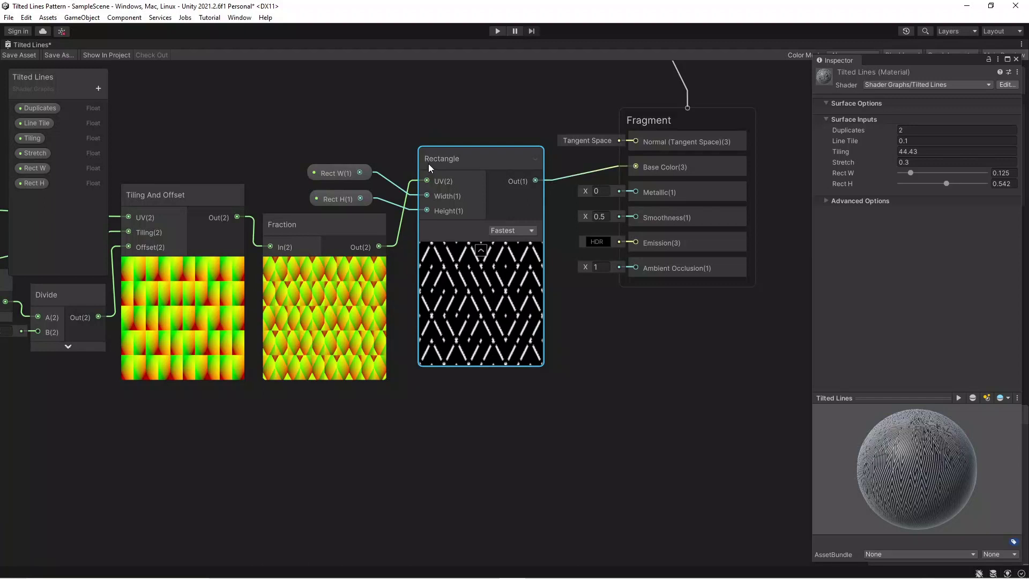
pyautogui.click(509, 231)
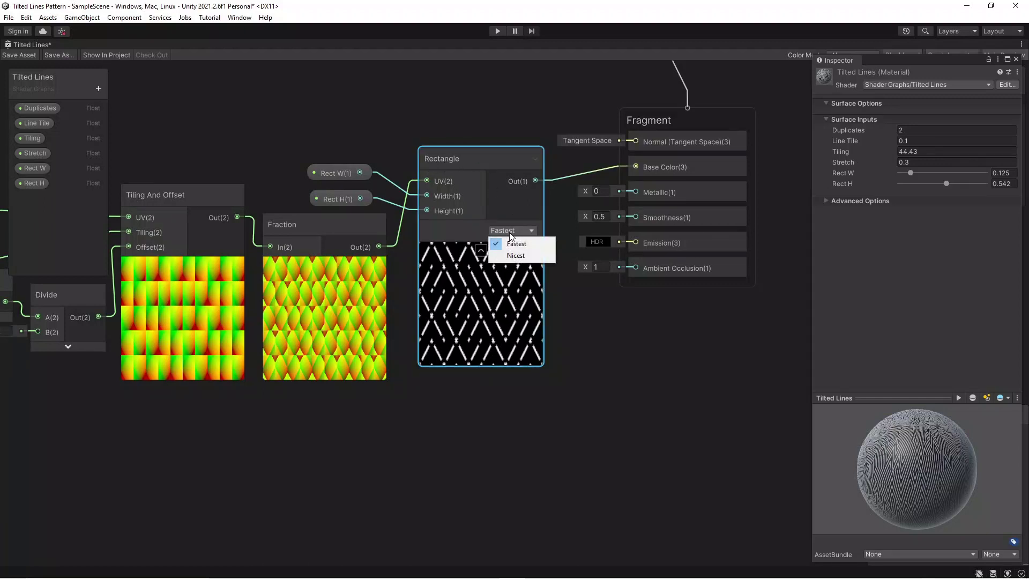
pyautogui.click(461, 115)
pyautogui.moveTo(417, 133); pyautogui.dragTo(457, 142, button='middle')
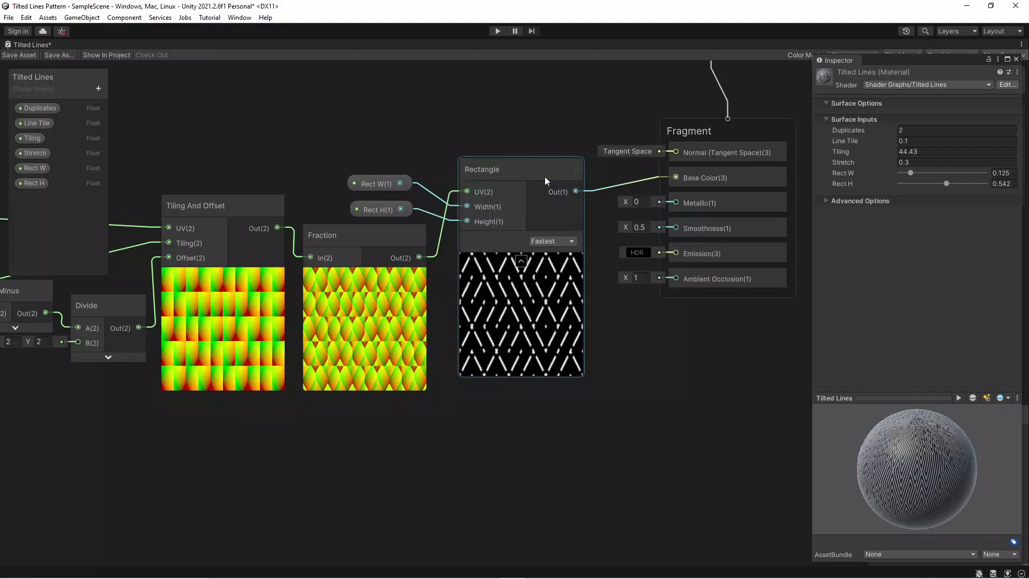
# Line up the Rect W and Rect H nodes, then review Rectangle feeding Fragment Base Color
pyautogui.moveTo(377, 182); pyautogui.dragTo(375, 209)
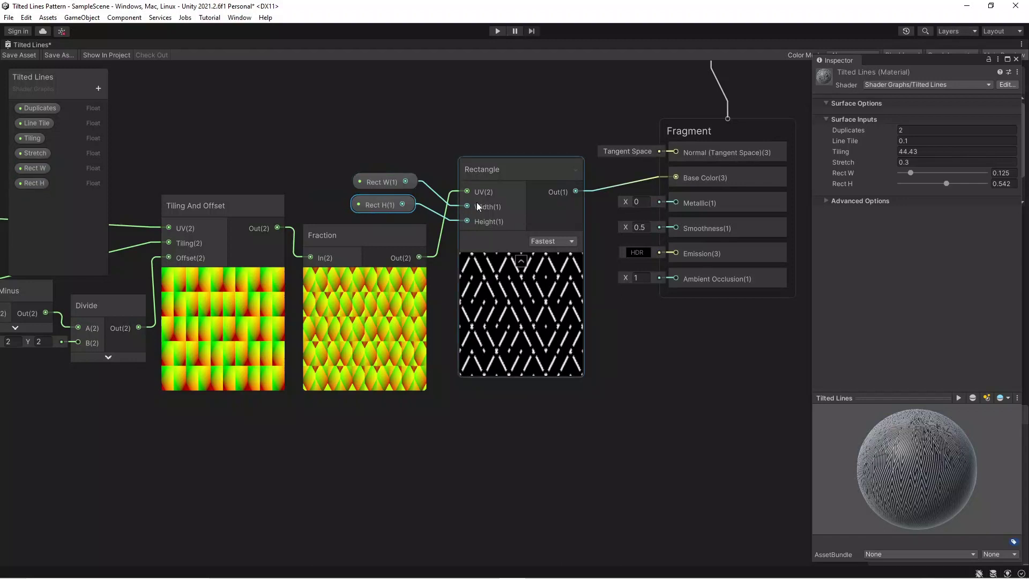
pyautogui.moveTo(537, 229); pyautogui.dragTo(403, 277, button='middle')
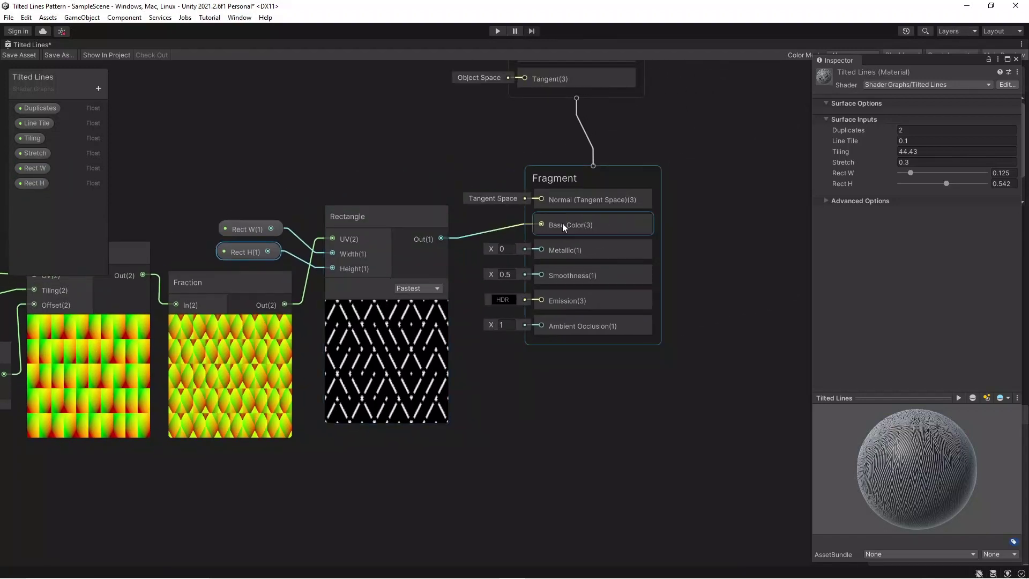
pyautogui.moveTo(328, 171); pyautogui.dragTo(448, 197, button='middle')
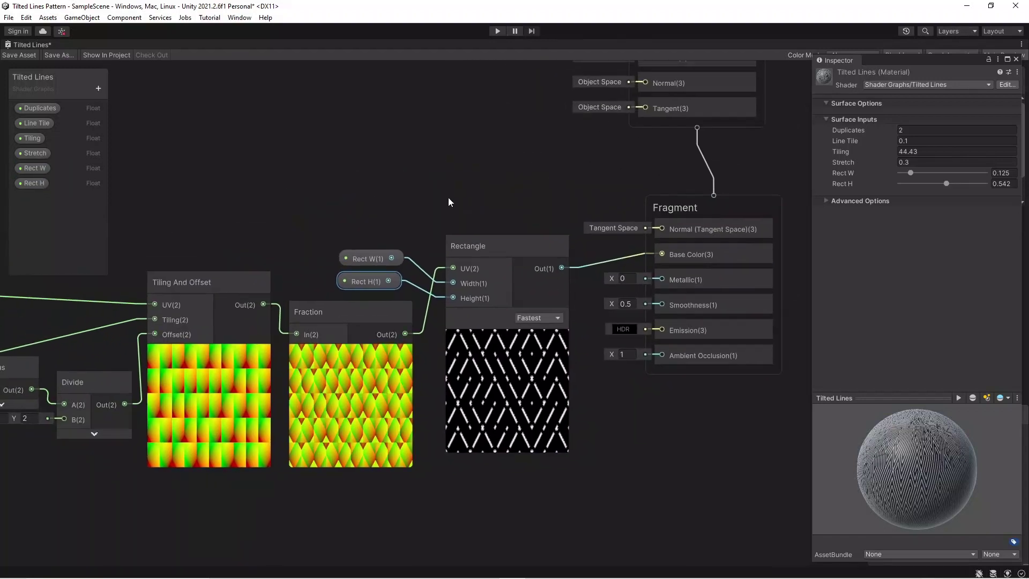
pyautogui.scroll(-2, 396, 195)
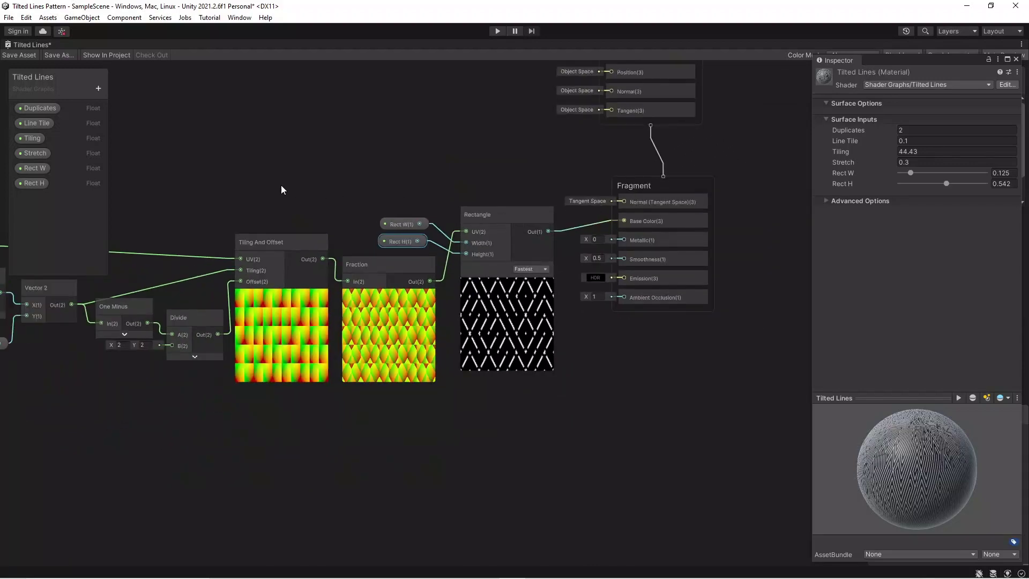
pyautogui.scroll(3, 503, 209)
pyautogui.moveTo(526, 173); pyautogui.dragTo(378, 151, button='middle')
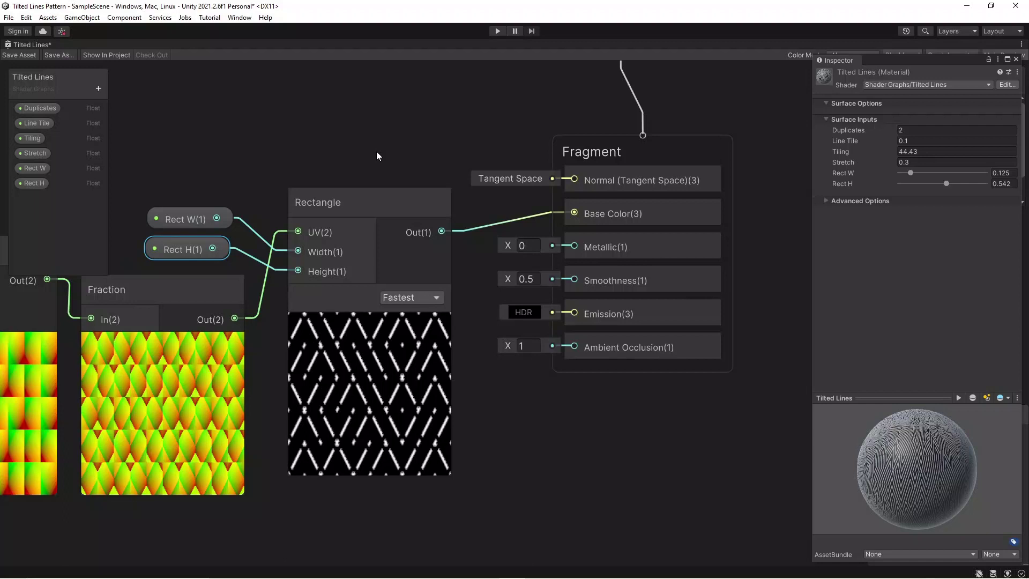